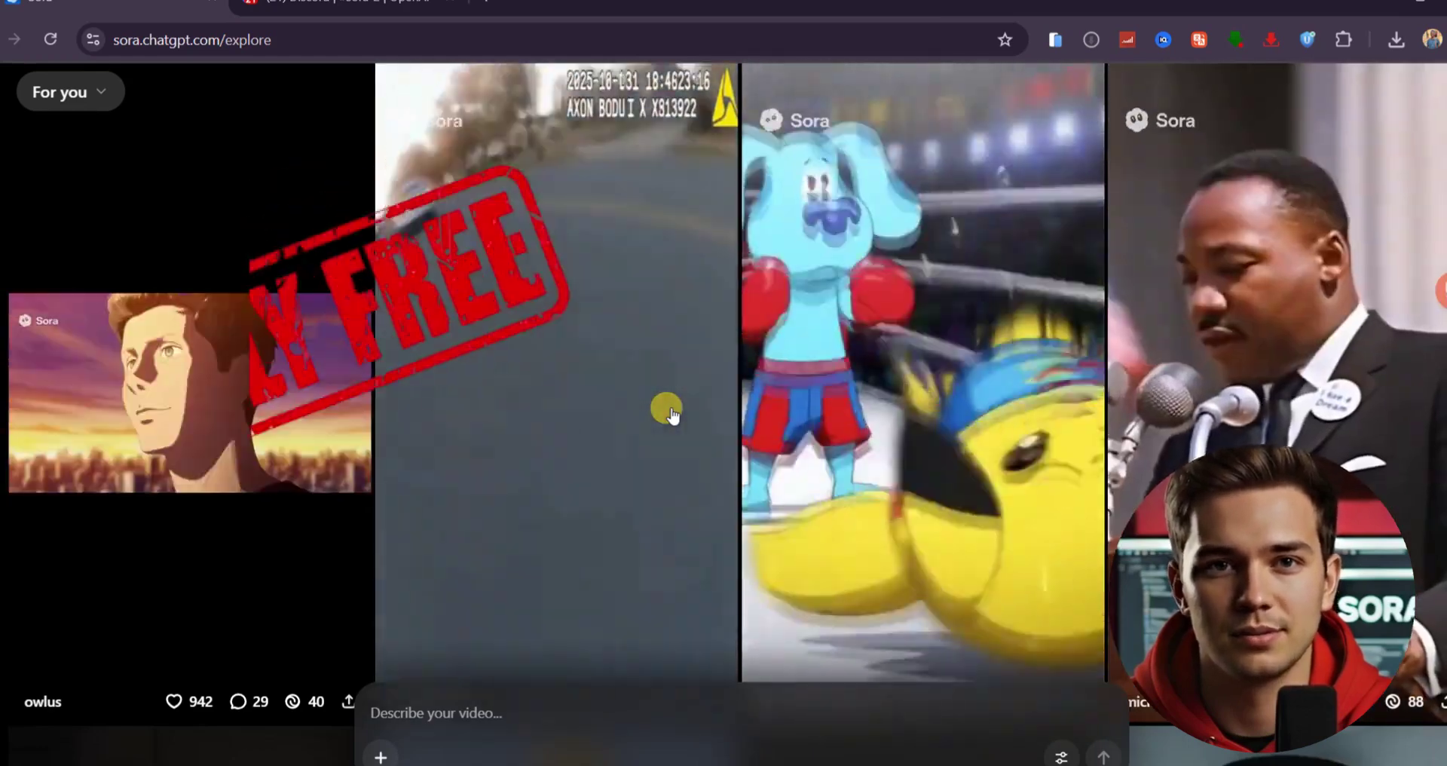
- Scroll down through the Sora Explore feed
{"action": "scroll", "coordinate": [954, 253], "scroll_direction": "down", "scroll_amount": 8}
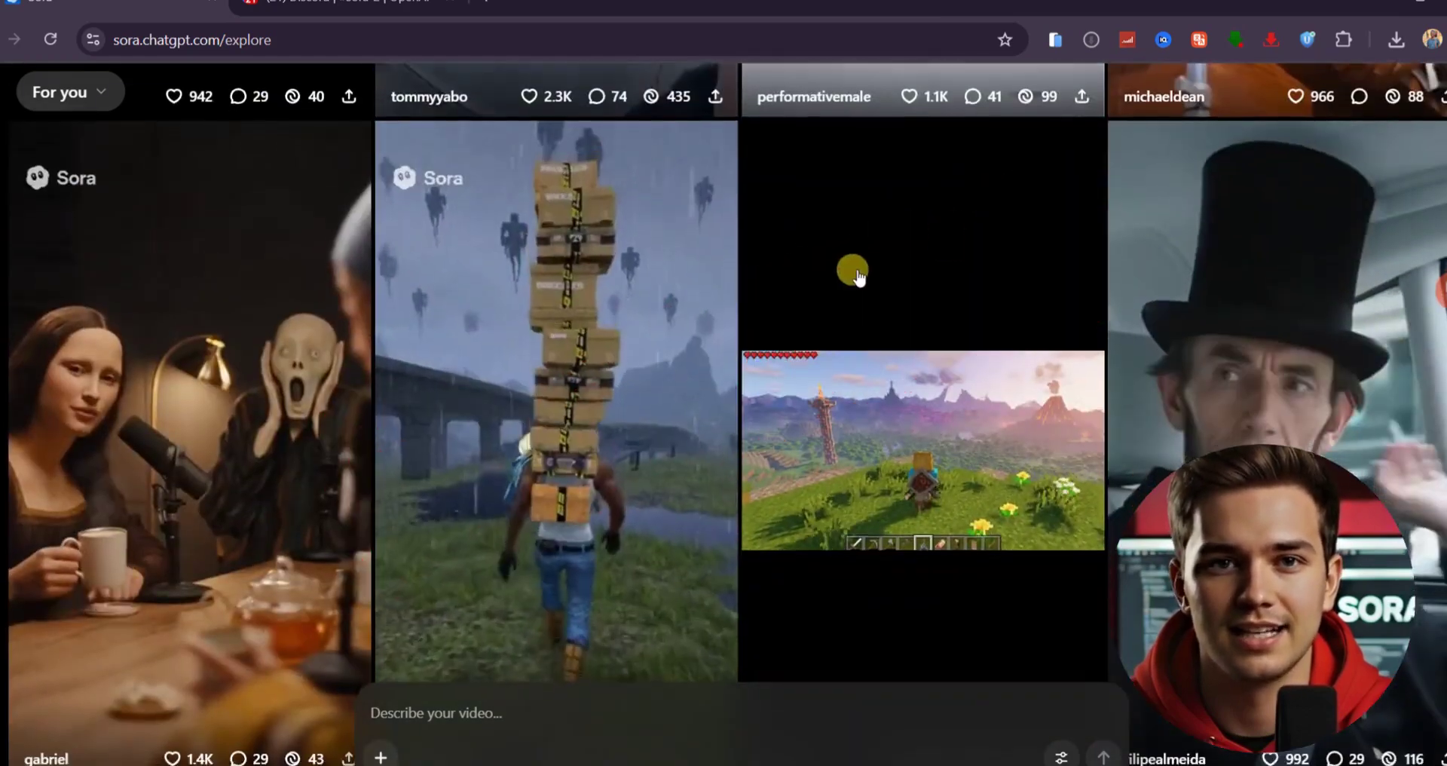
{"action": "scroll", "coordinate": [867, 271], "scroll_direction": "down", "scroll_amount": 5}
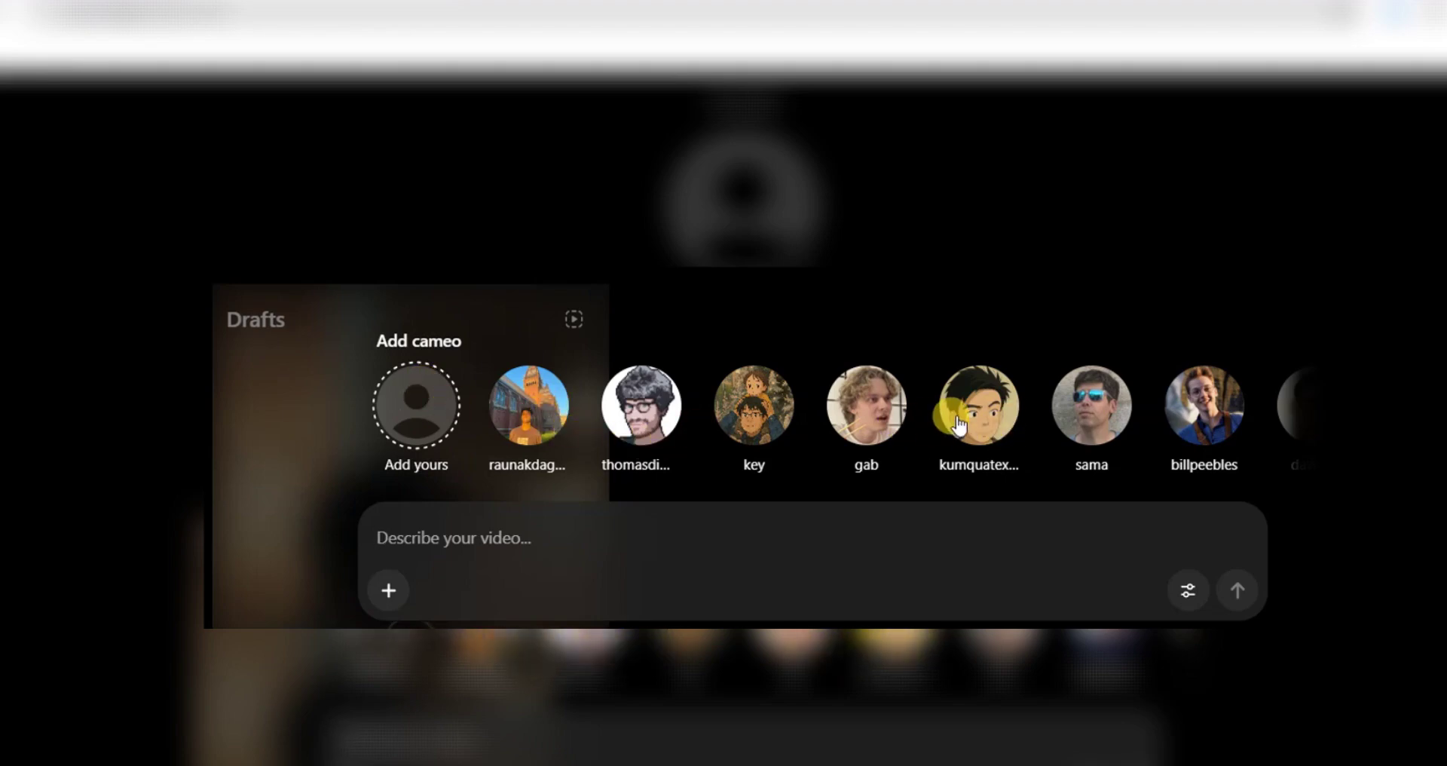
- Tag a creator's cameo into the video prompt and scroll the cameo row right
{"action": "left_click", "coordinate": [846, 420]}
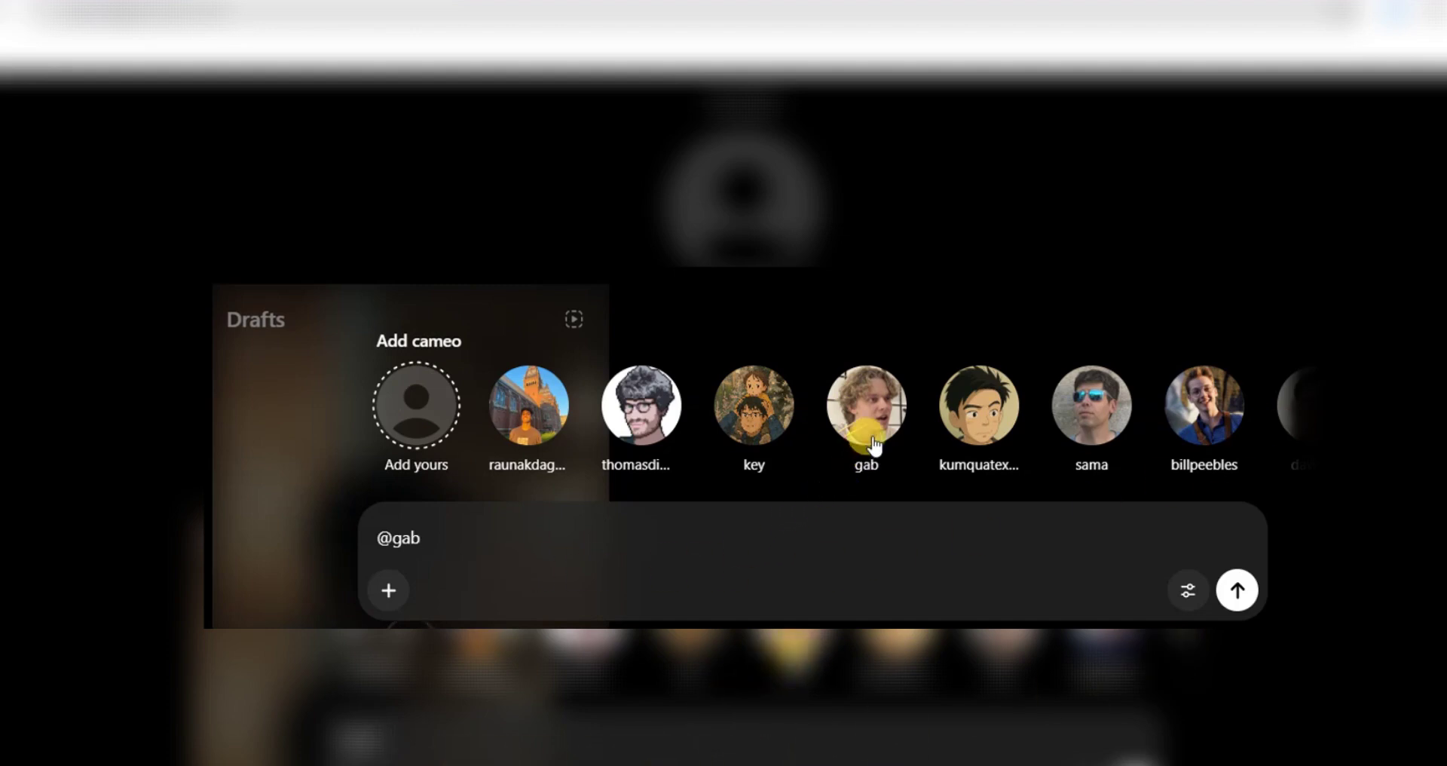
{"action": "scroll", "coordinate": [873, 445], "scroll_direction": "right", "scroll_amount": 10}
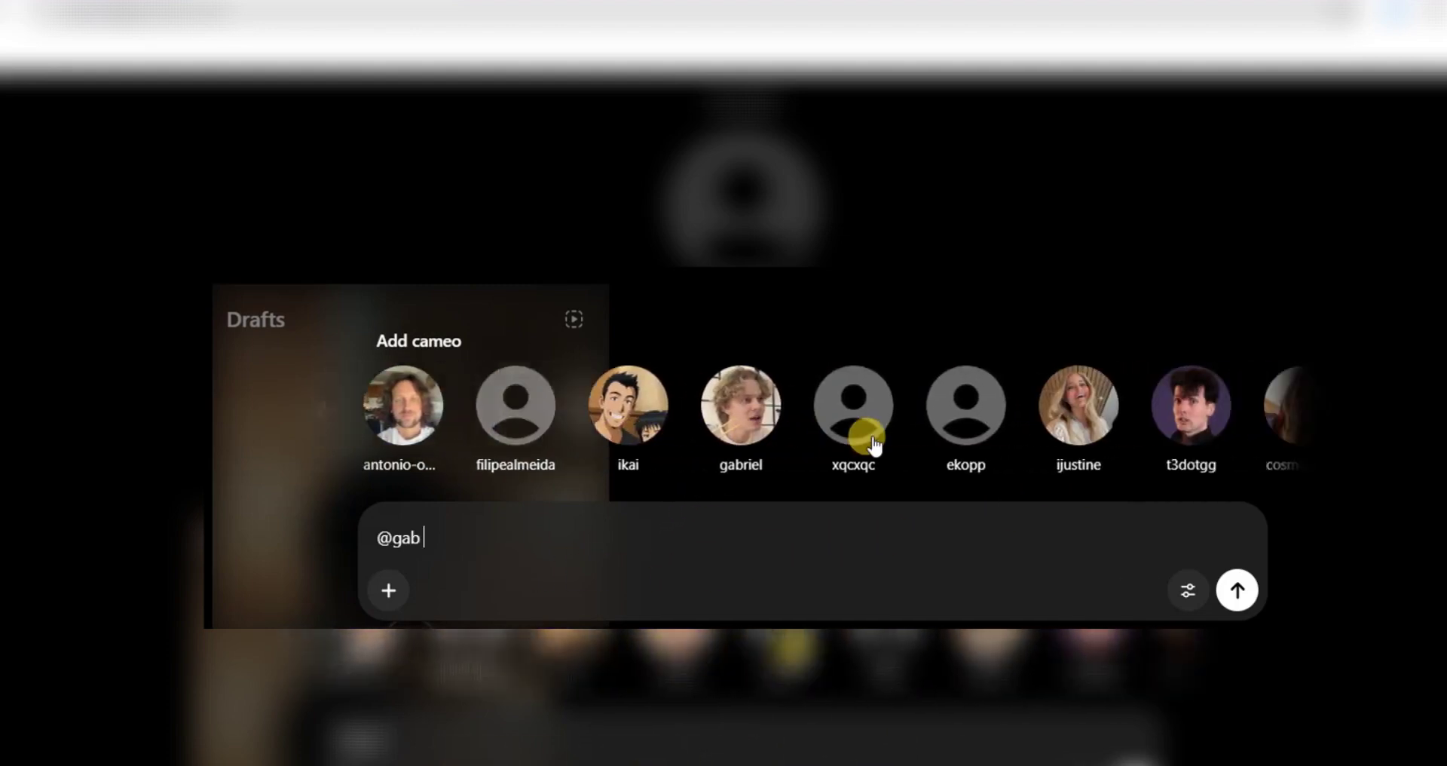
{"action": "scroll", "coordinate": [873, 444], "scroll_direction": "right", "scroll_amount": 7}
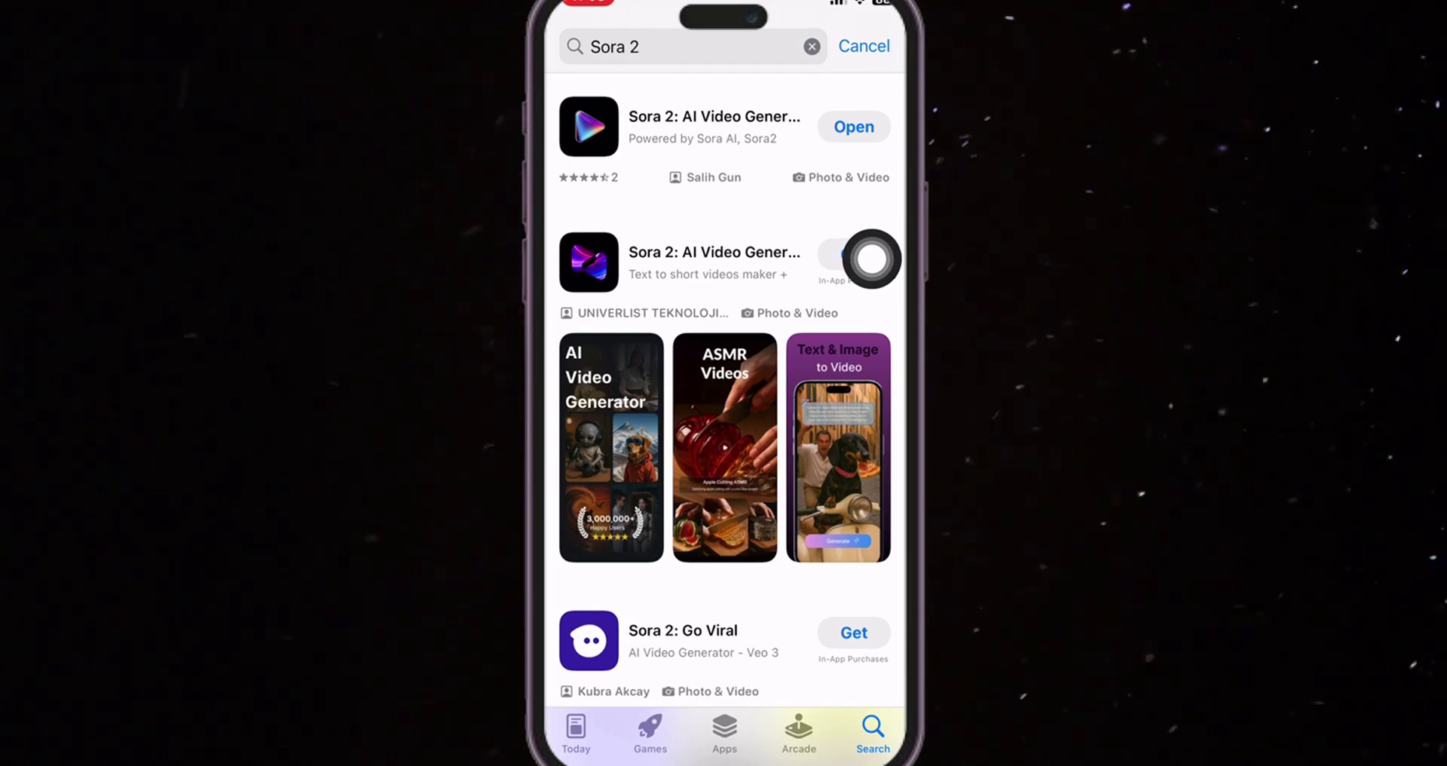
- Launch the second Sora 2 app result, then load sora.chatgpt.com/explore in Chrome
{"action": "left_click", "coordinate": [871, 259]}
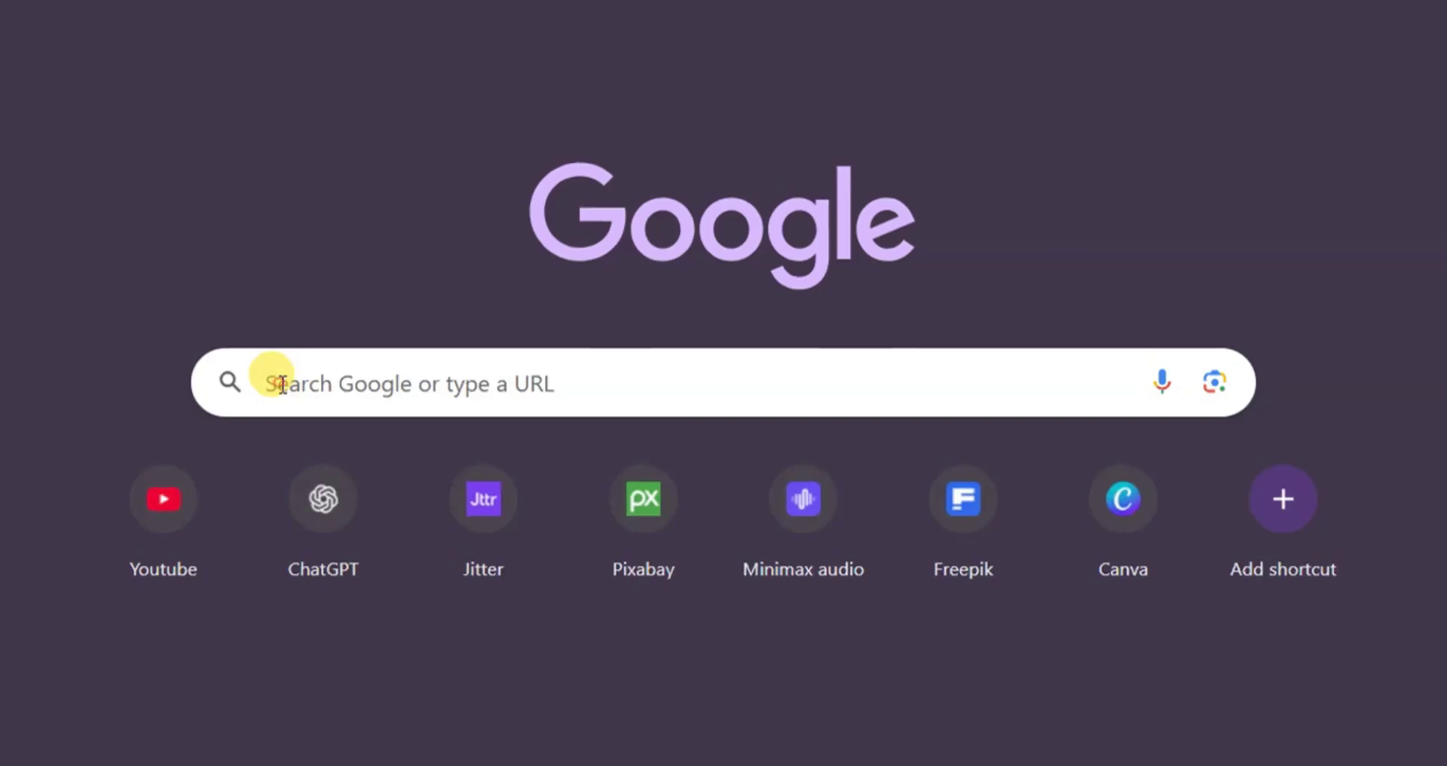
{"action": "left_click", "coordinate": [281, 384]}
{"action": "type", "text": "https://sora.chatgpt.com/explore"}
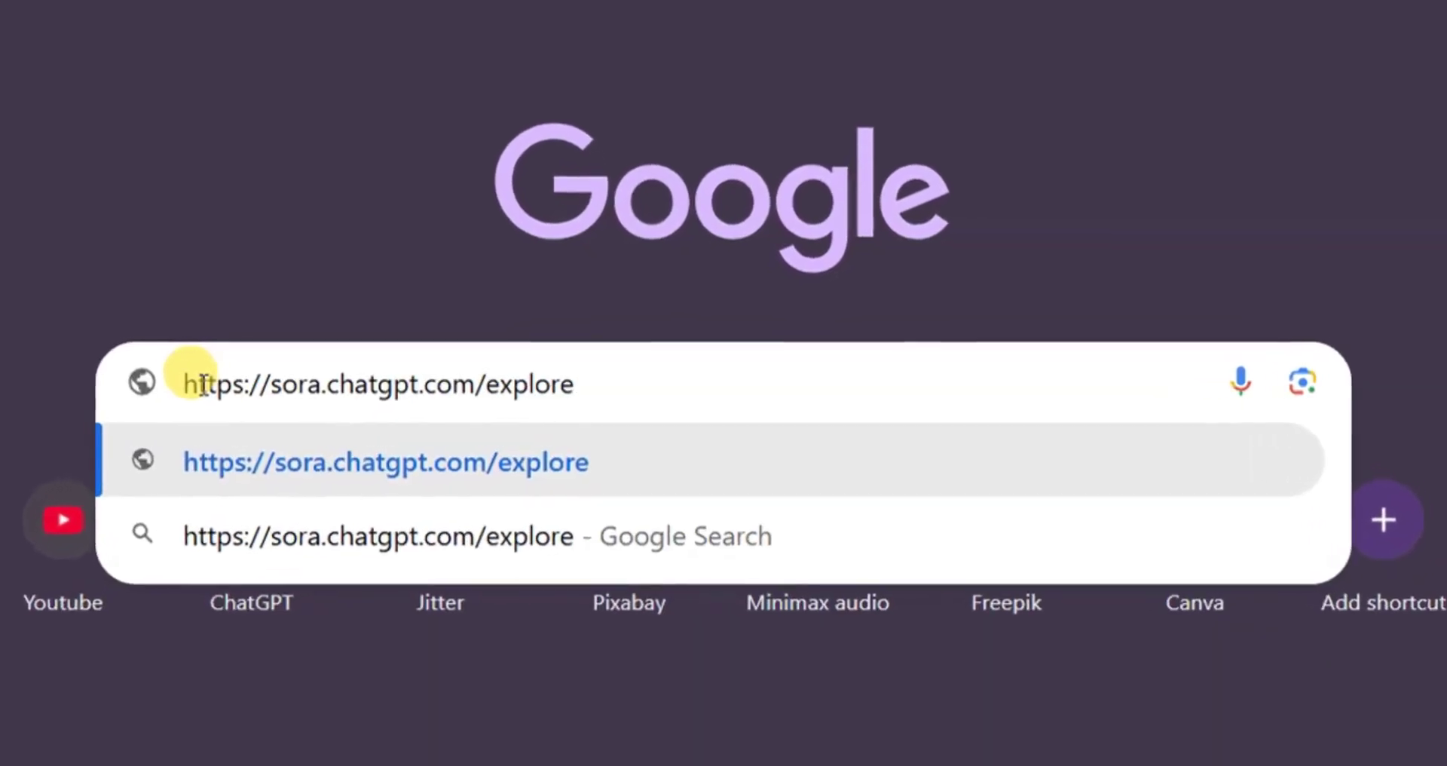
{"action": "key", "text": "Escape"}
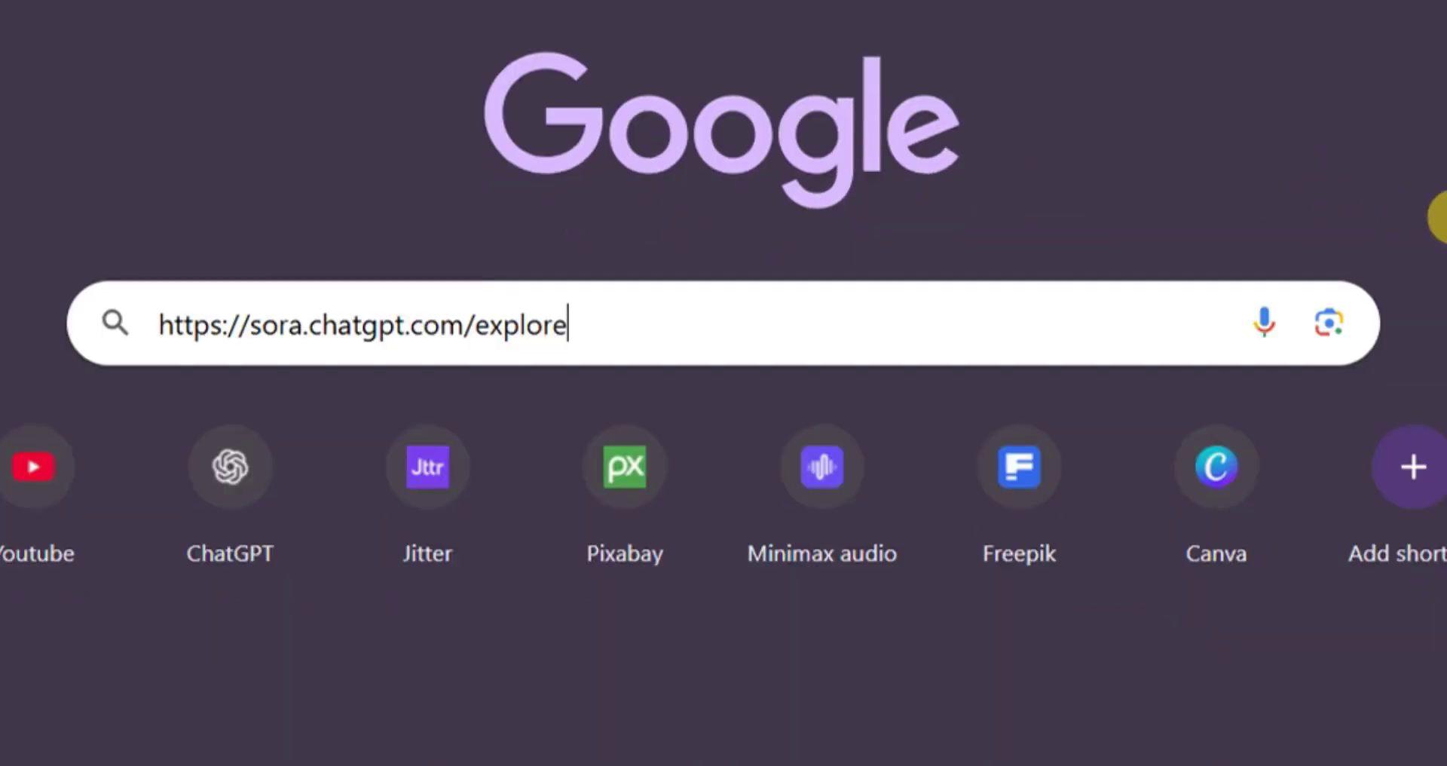
{"action": "key", "text": "Return"}
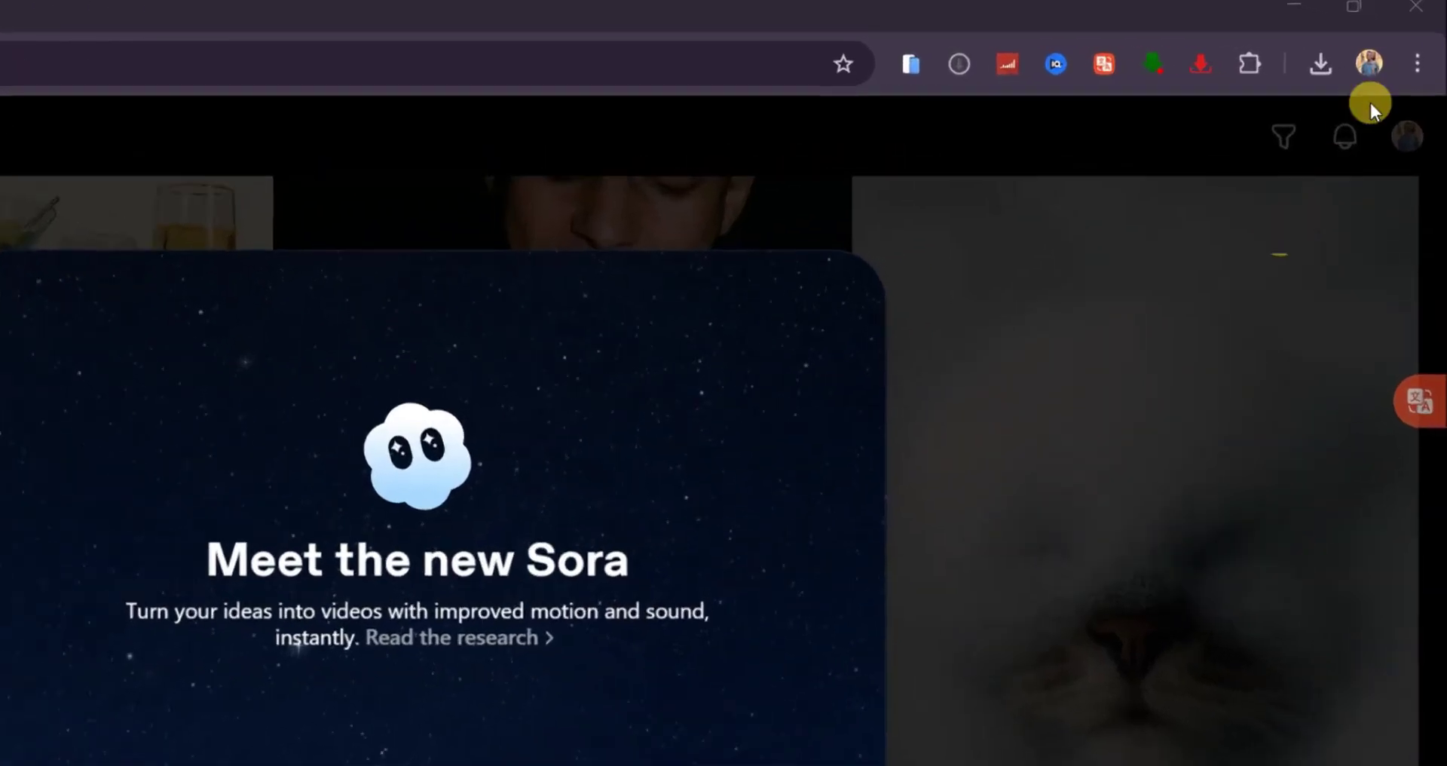
- Search the Chrome Web Store for 'urban' and install the Urban VPN Proxy extension
{"action": "left_click", "coordinate": [1421, 59]}
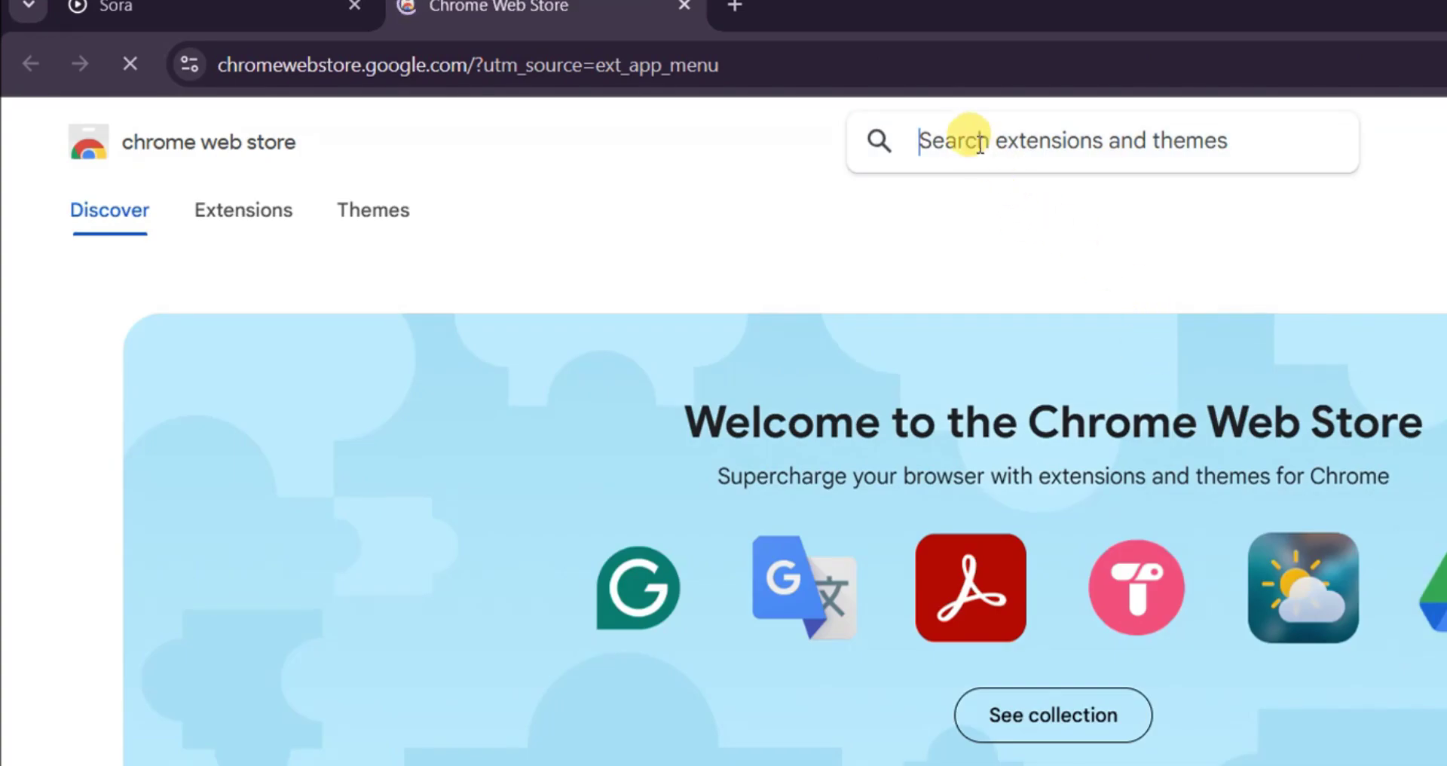
{"action": "left_click", "coordinate": [977, 143]}
{"action": "type", "text": "urban"}
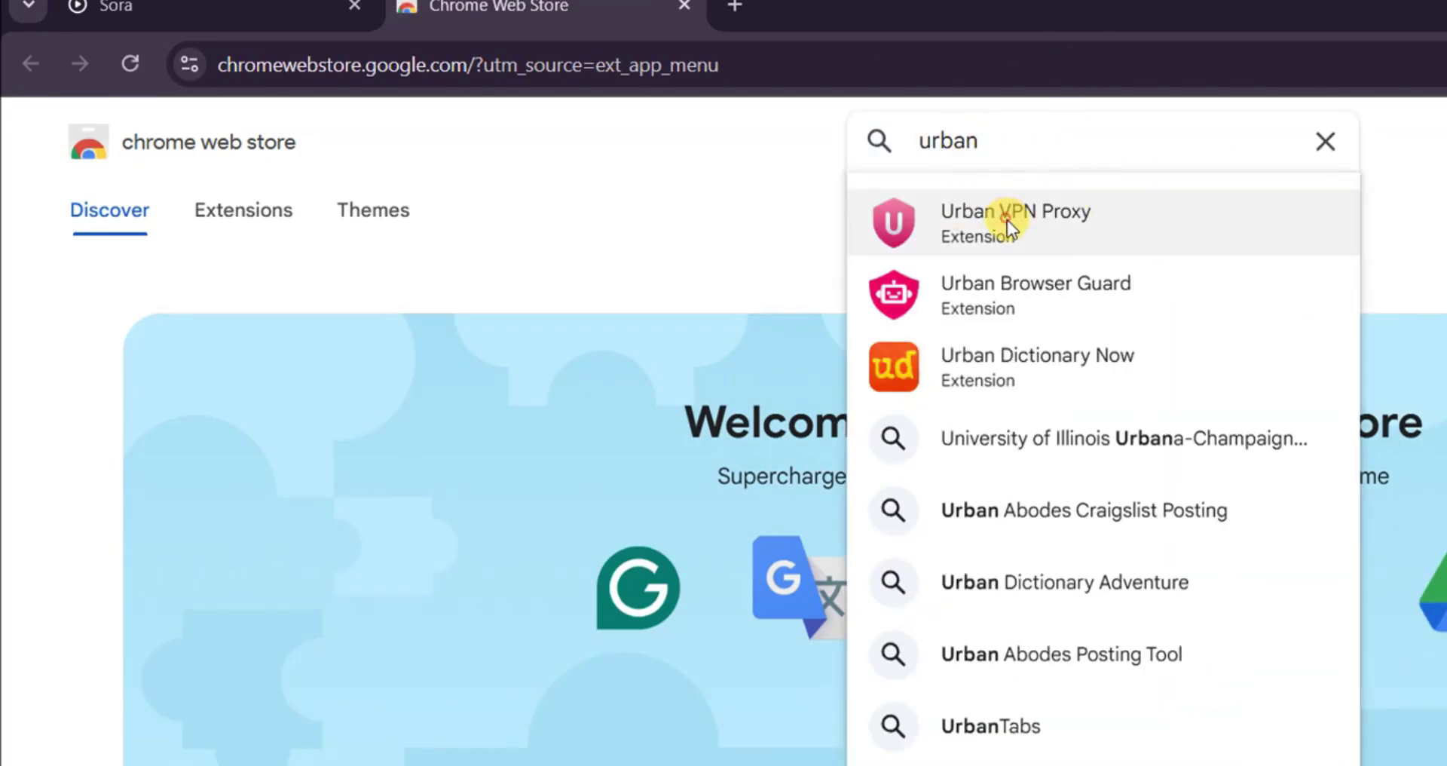
{"action": "left_click", "coordinate": [1007, 219]}
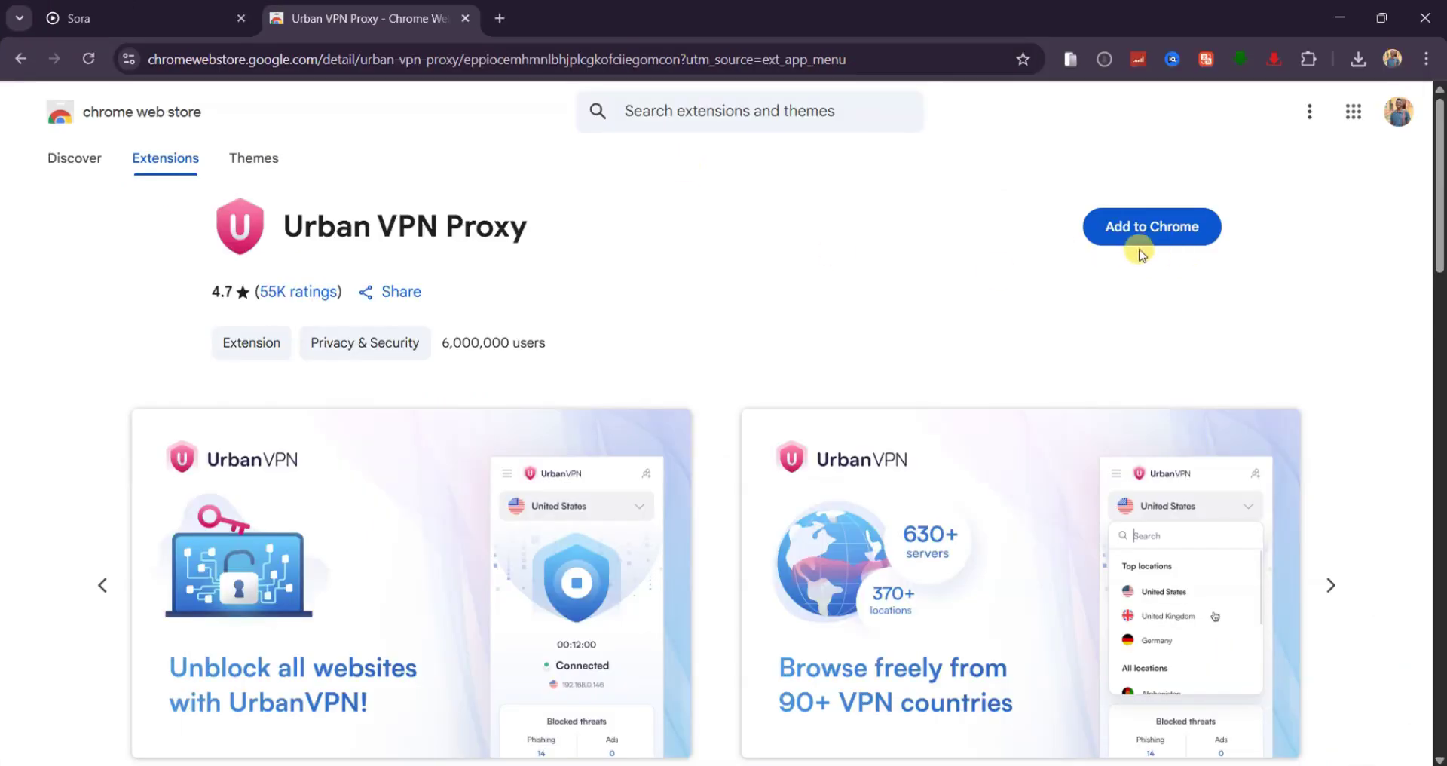
{"action": "left_click", "coordinate": [1139, 251]}
{"action": "left_click", "coordinate": [785, 256]}
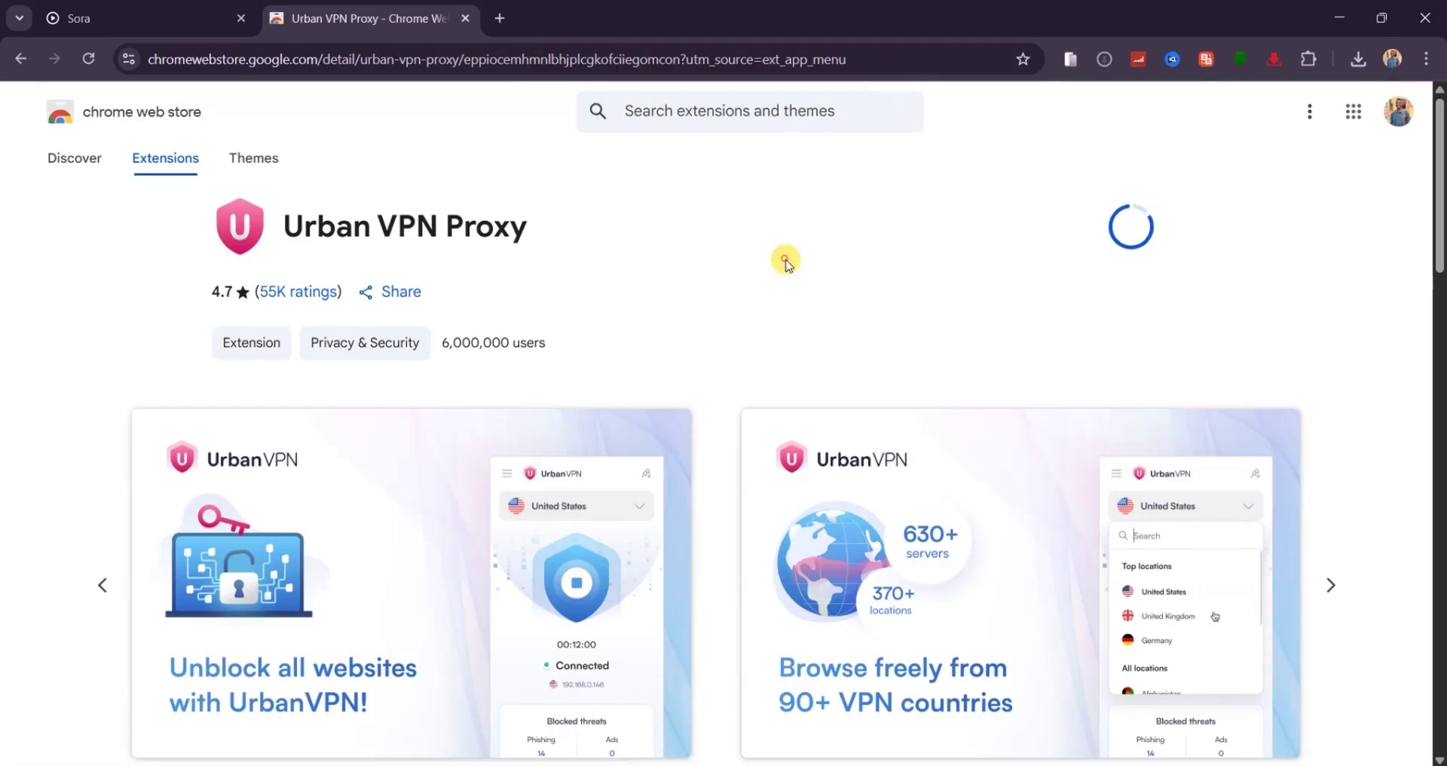
- Pin Urban VPN Proxy to the toolbar and open the extension
{"action": "left_click", "coordinate": [1308, 59]}
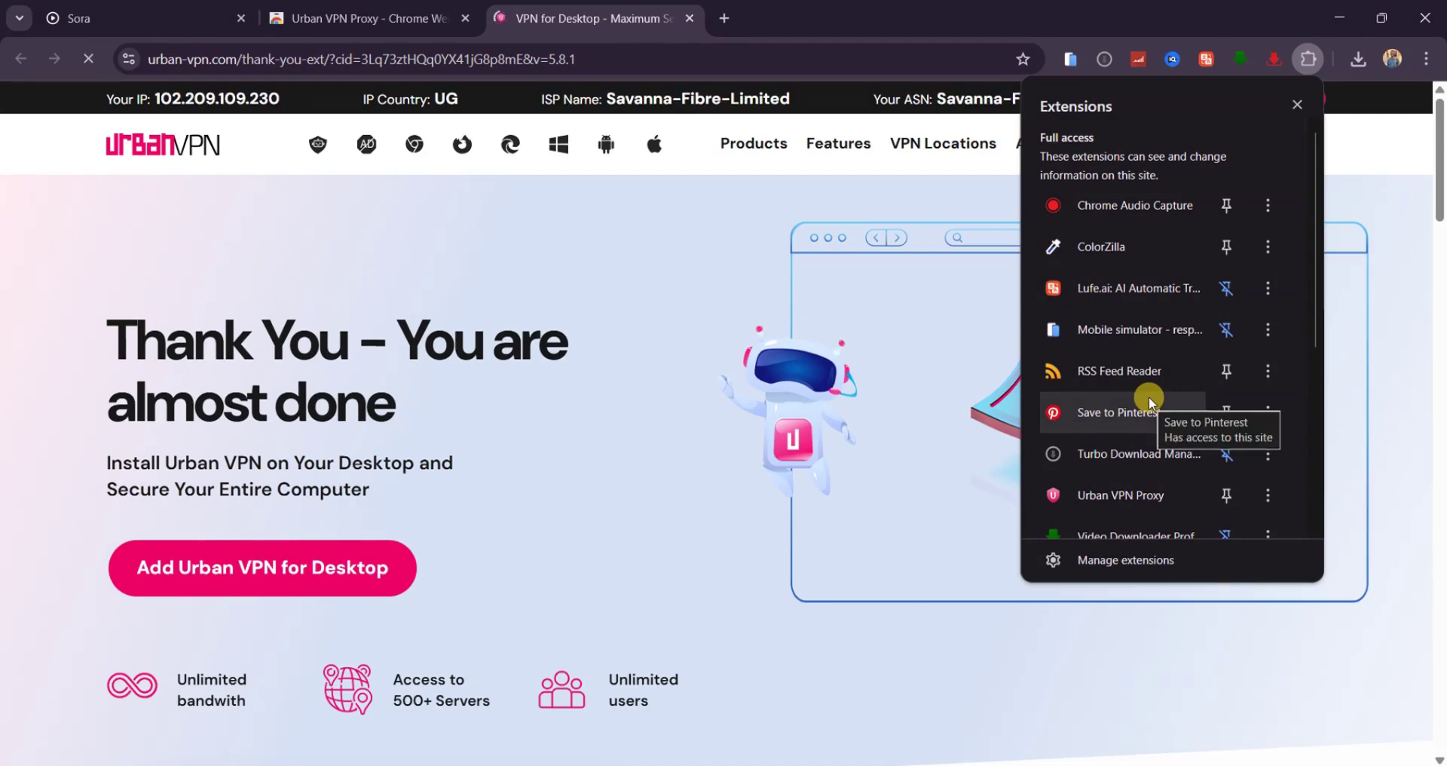
{"action": "left_click", "coordinate": [1226, 498]}
{"action": "left_click", "coordinate": [1403, 197]}
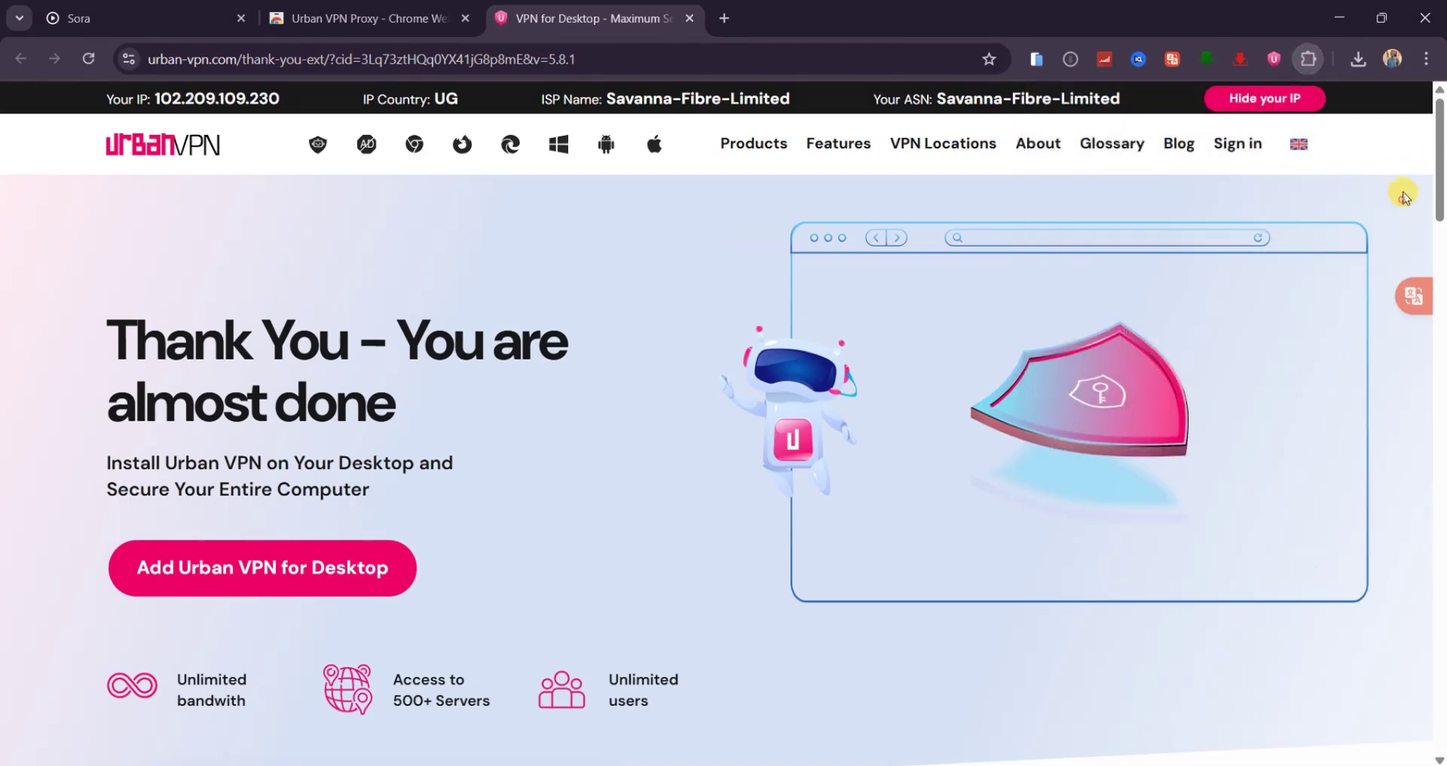
{"action": "left_click", "coordinate": [1272, 59]}
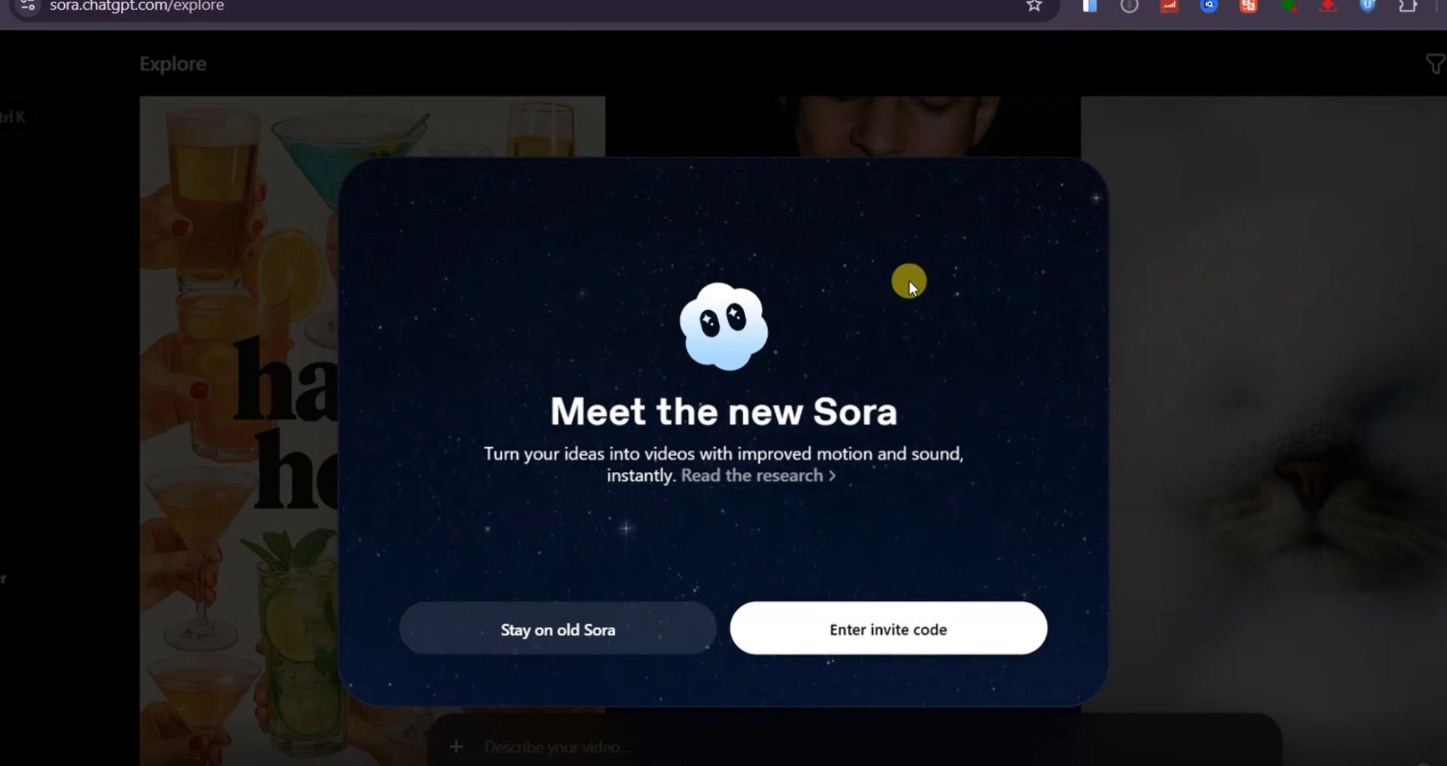
- Dismiss the Meet the new Sora card by choosing Stay on old Sora
{"action": "left_click", "coordinate": [863, 643]}
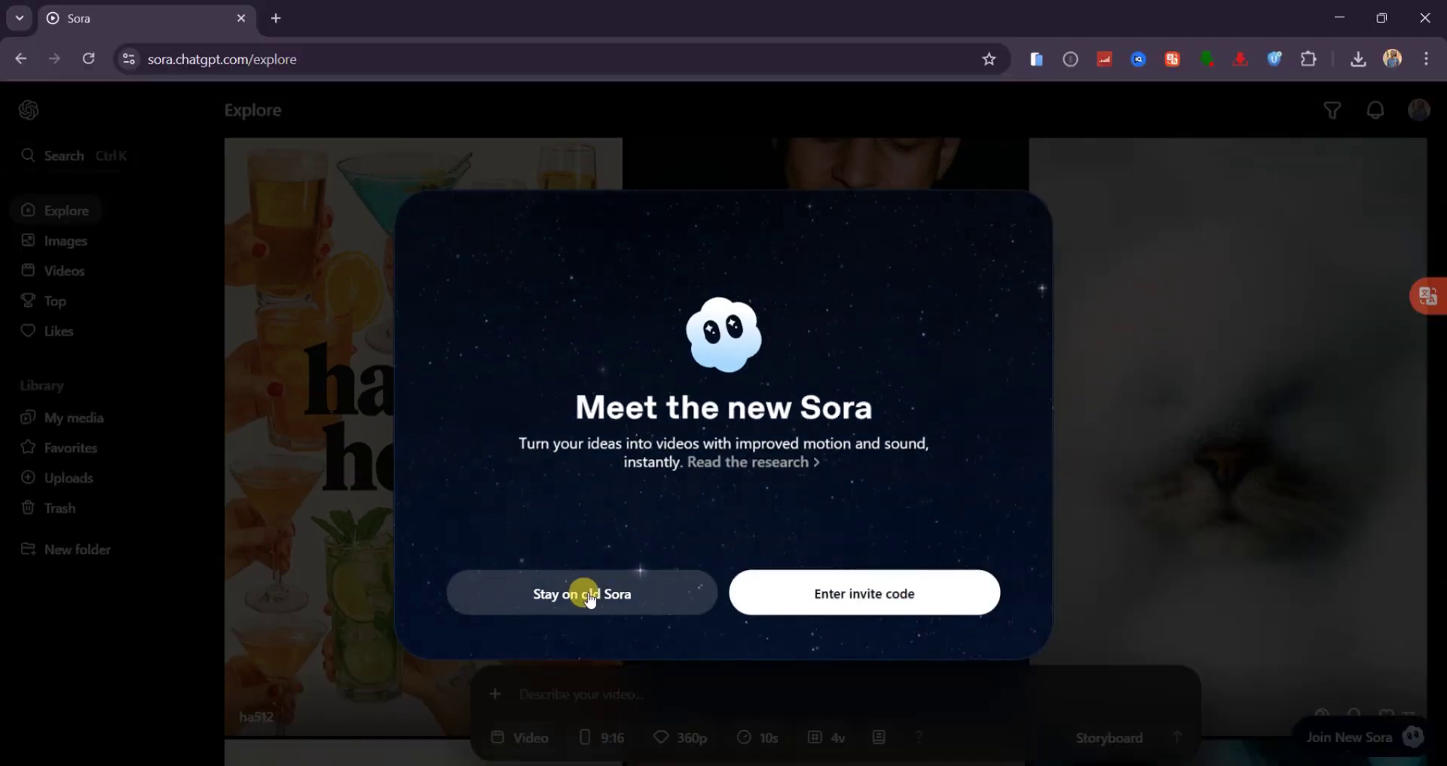
{"action": "left_click", "coordinate": [590, 598]}
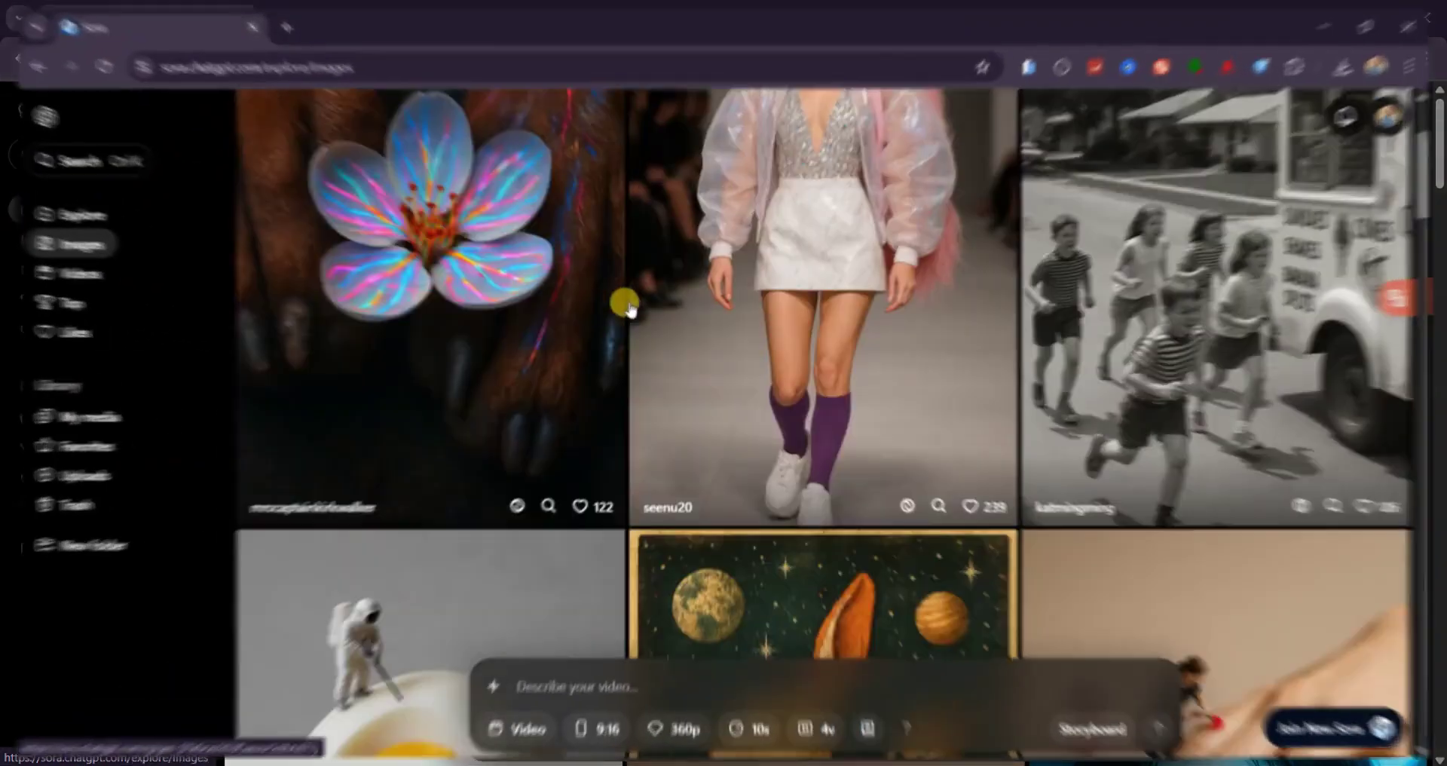
- Scroll down the Videos feed to the cartoon bench couple and glowing green orbs clips
{"action": "scroll", "coordinate": [624, 305], "scroll_direction": "down", "scroll_amount": 10}
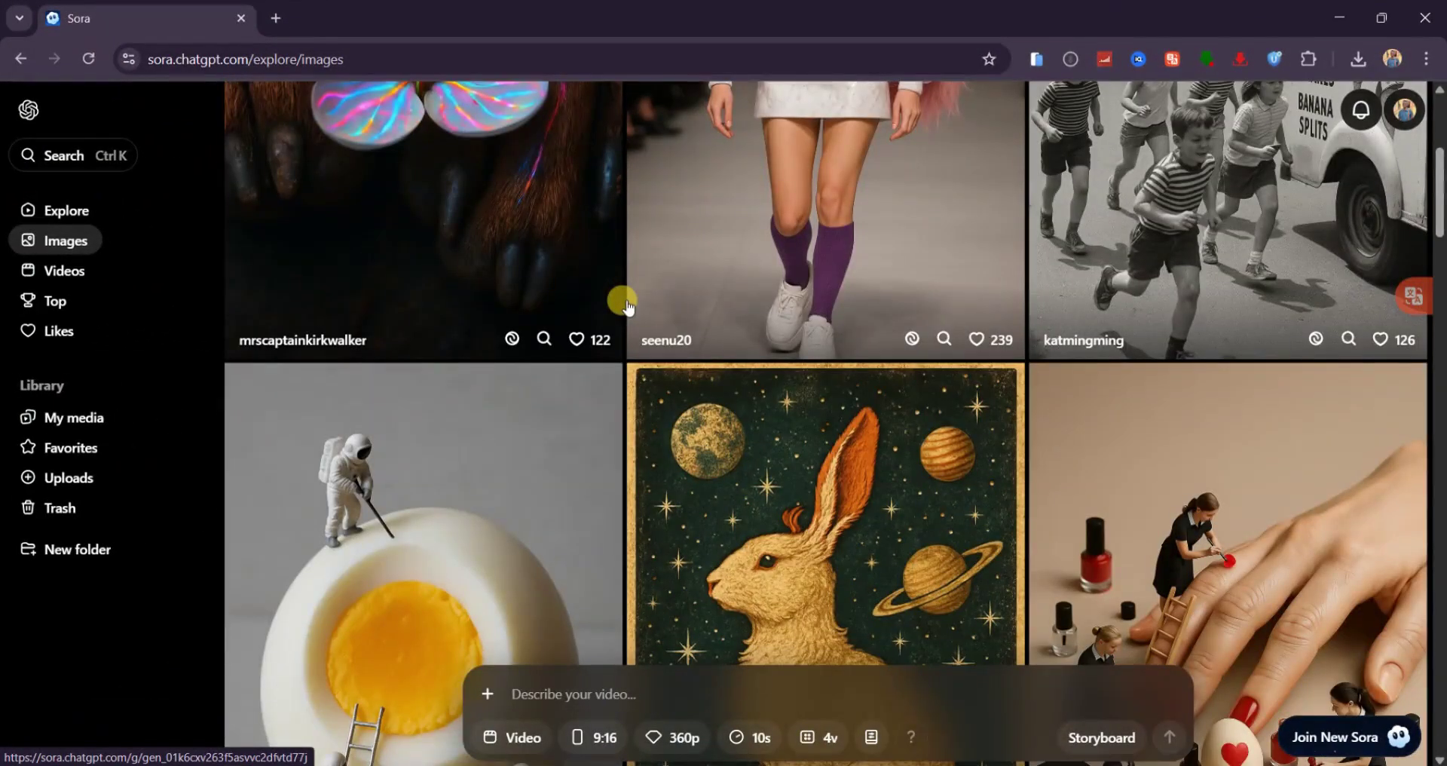
{"action": "scroll", "coordinate": [624, 303], "scroll_direction": "down", "scroll_amount": 8}
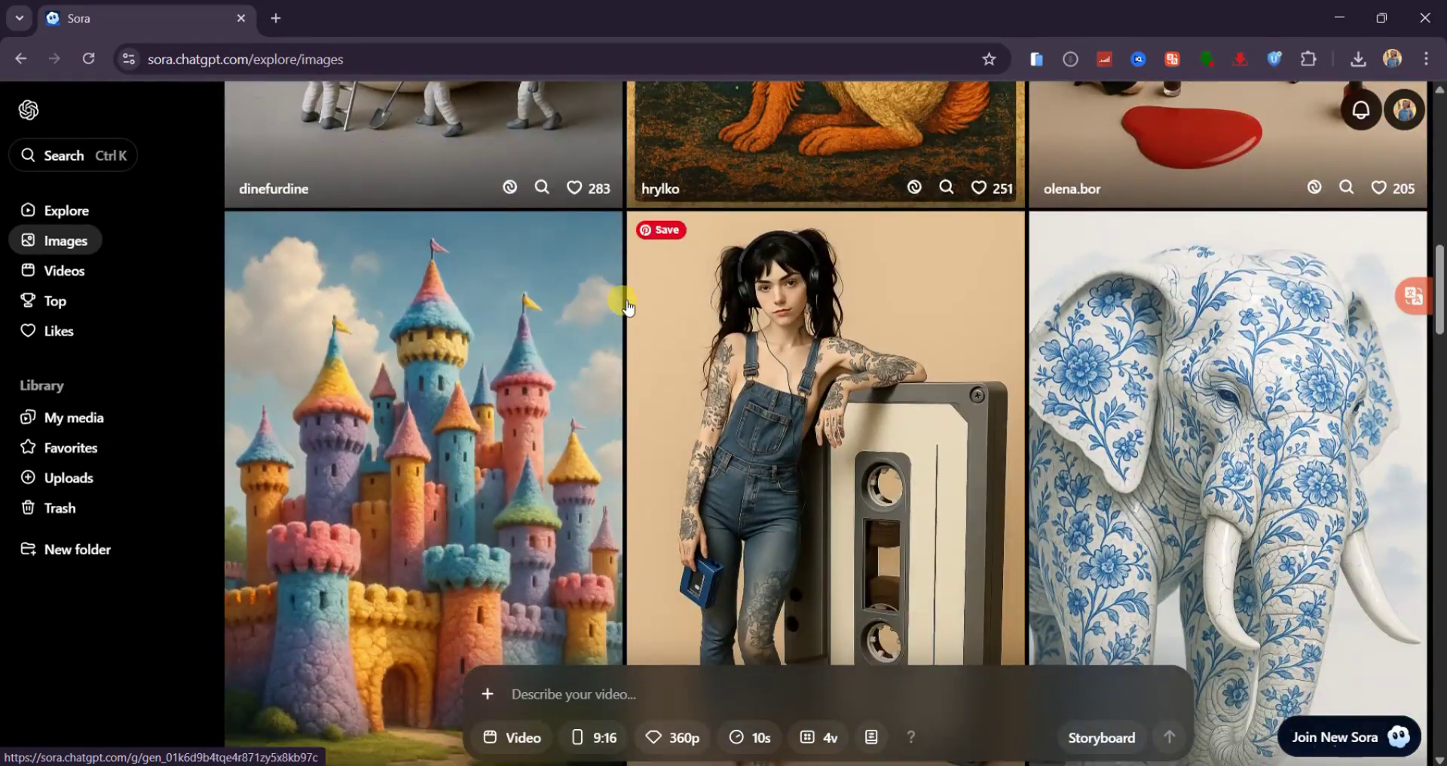
{"action": "scroll", "coordinate": [626, 303], "scroll_direction": "down", "scroll_amount": 12}
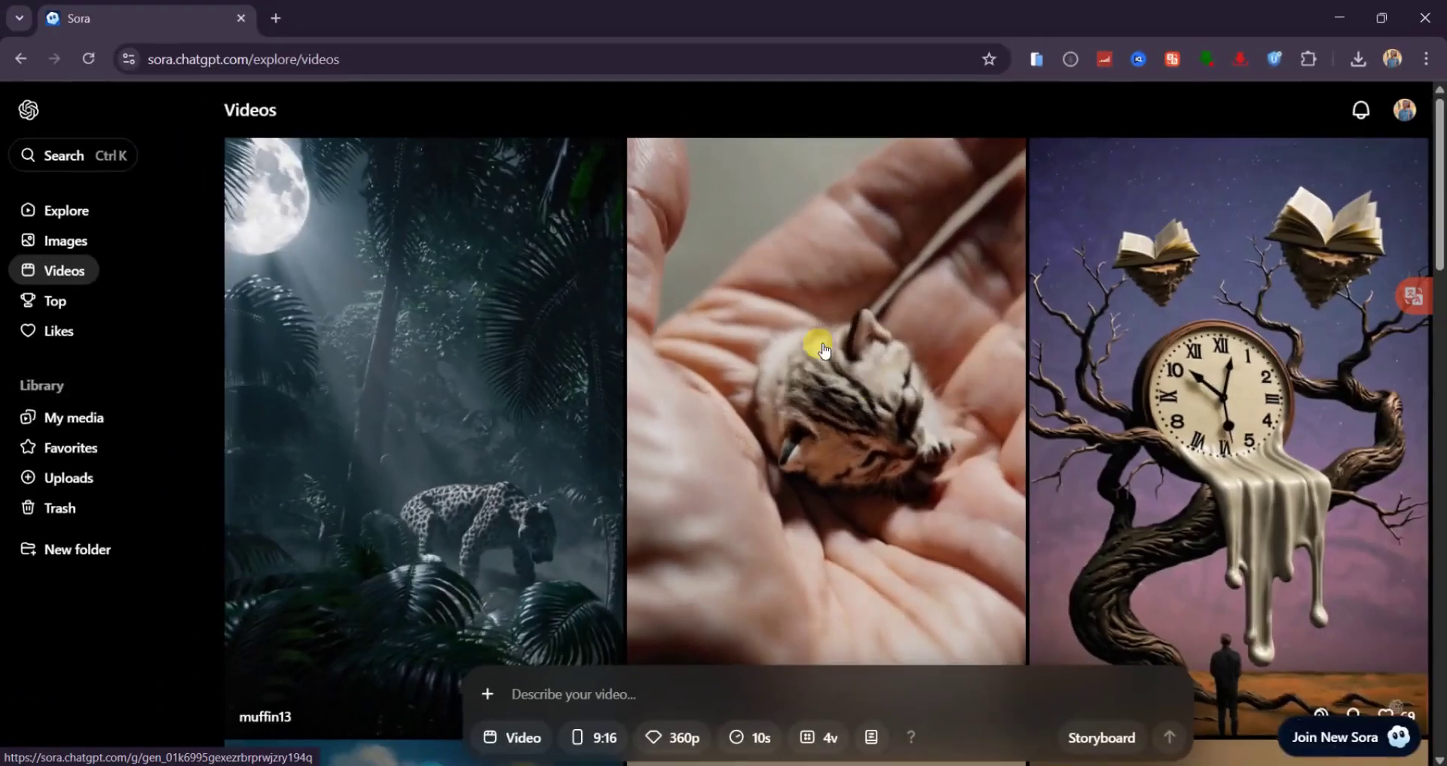
{"action": "scroll", "coordinate": [783, 335], "scroll_direction": "down", "scroll_amount": 7}
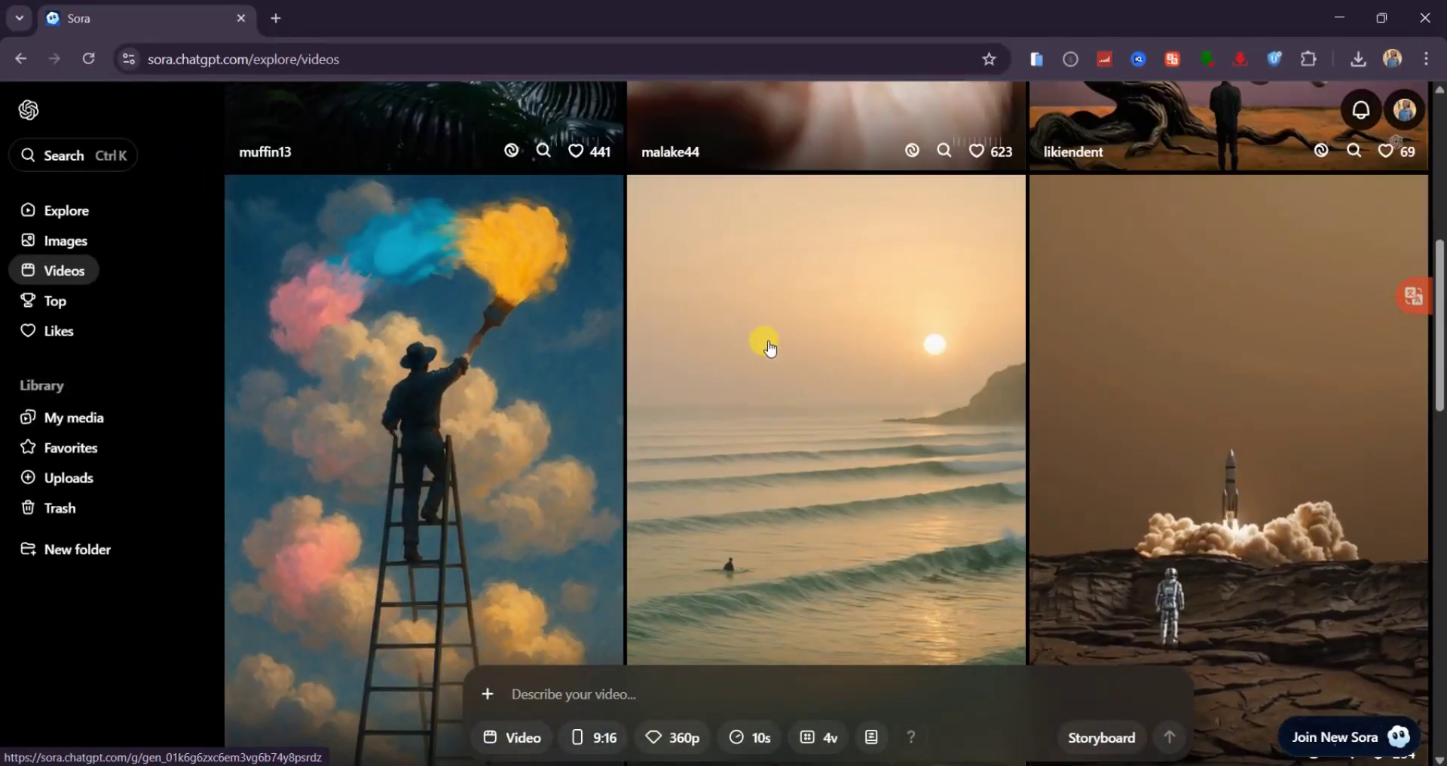
{"action": "scroll", "coordinate": [811, 358], "scroll_direction": "down", "scroll_amount": 10}
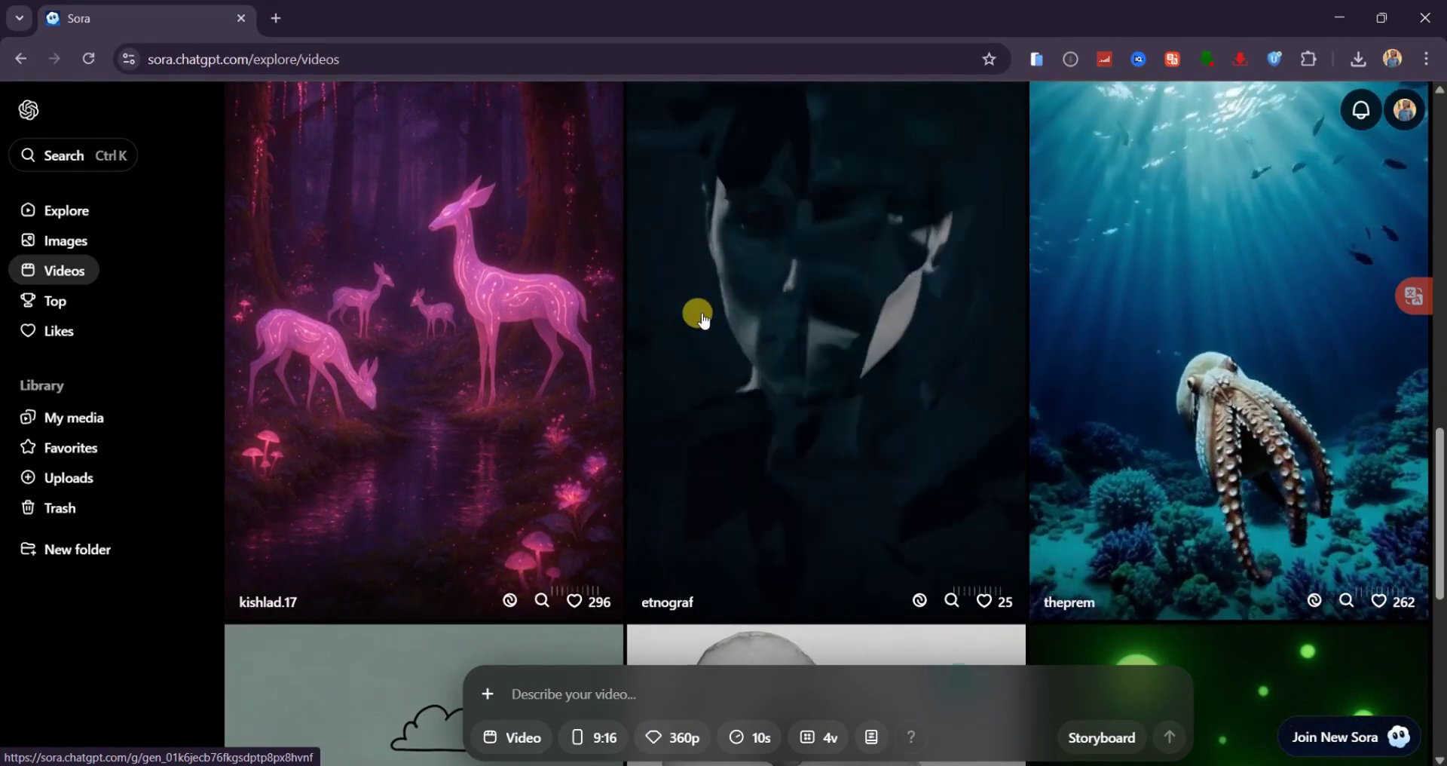
{"action": "scroll", "coordinate": [780, 301], "scroll_direction": "down", "scroll_amount": 7}
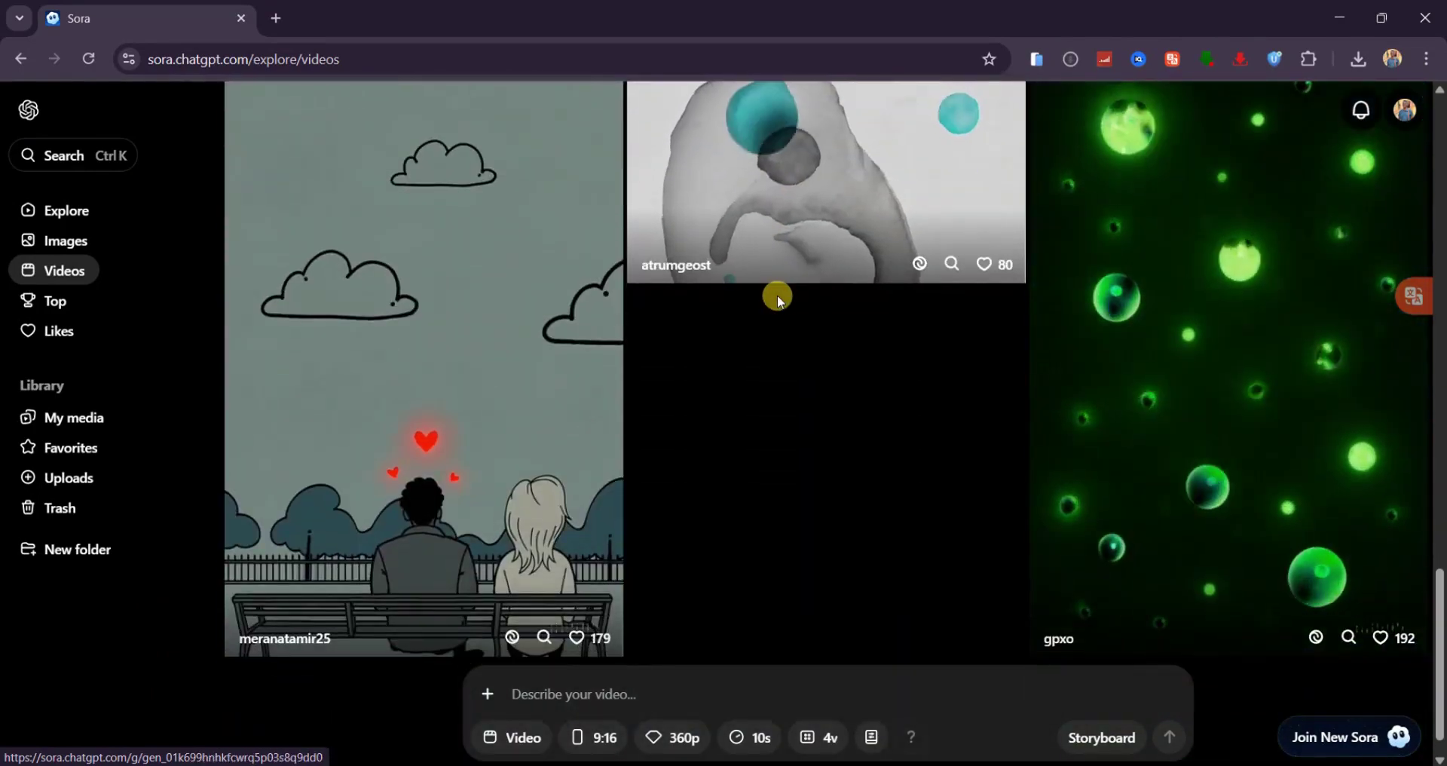
{"action": "scroll", "coordinate": [419, 344], "scroll_direction": "down", "scroll_amount": 1}
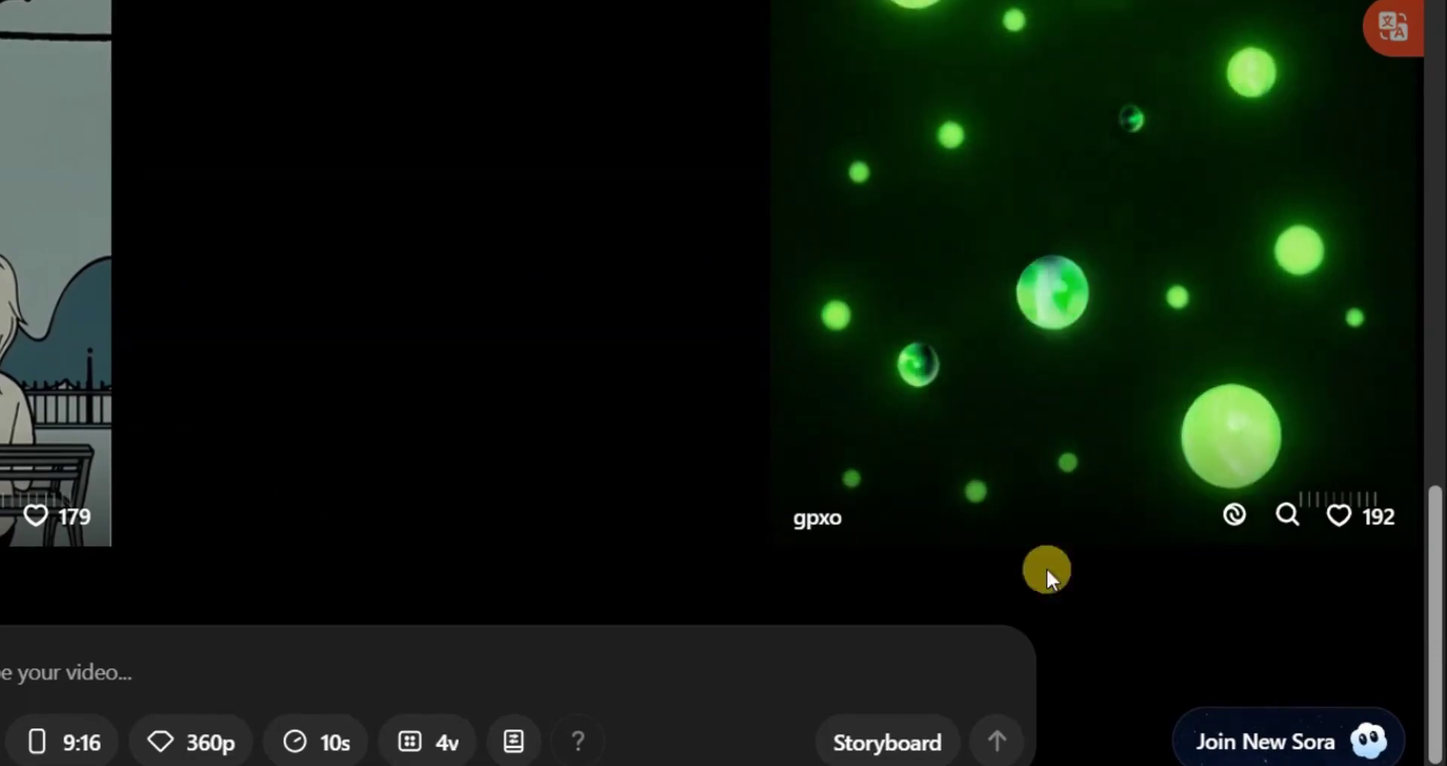
- Choose Join New Sora and scroll Discord's #sora-2 channel for invite codes
{"action": "left_click", "coordinate": [1266, 738]}
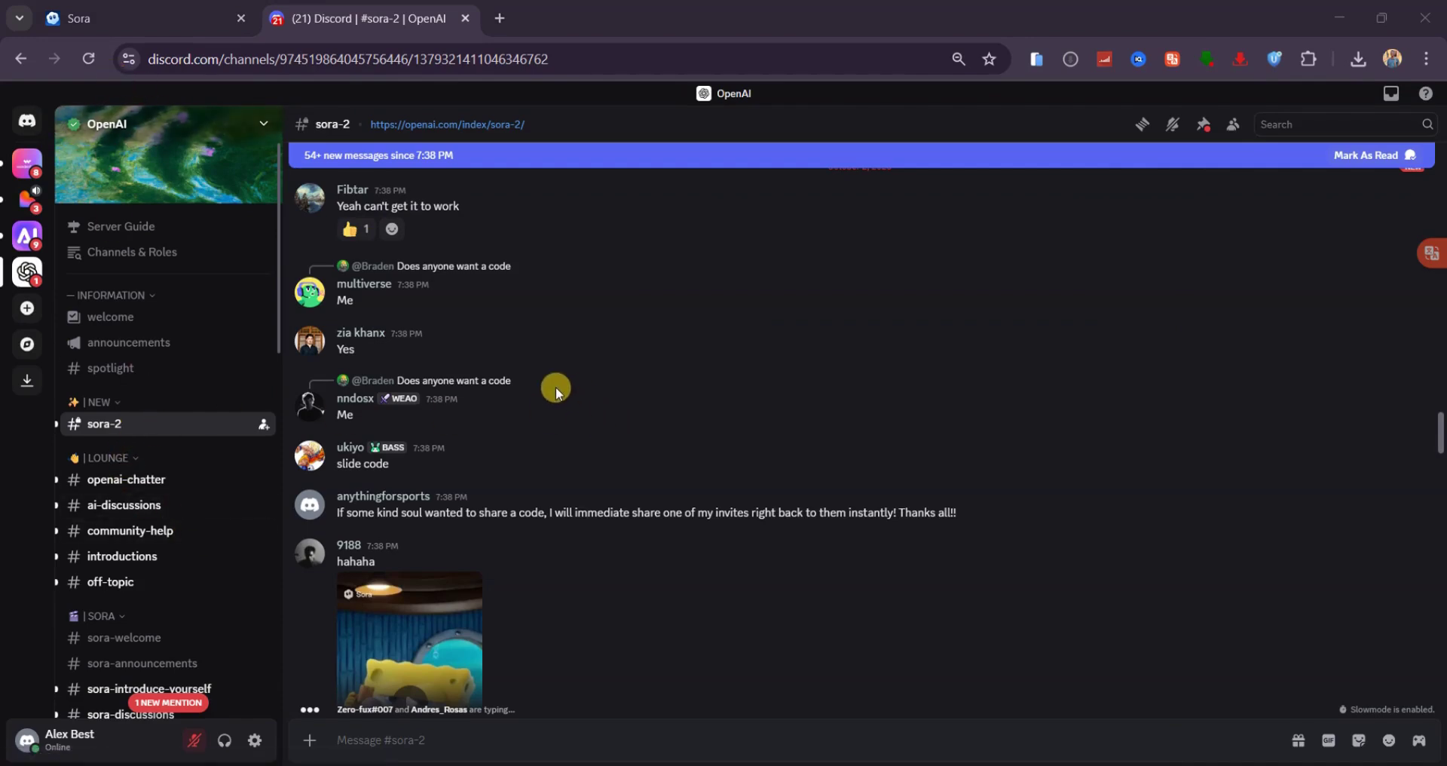
{"action": "scroll", "coordinate": [615, 420], "scroll_direction": "down", "scroll_amount": 10}
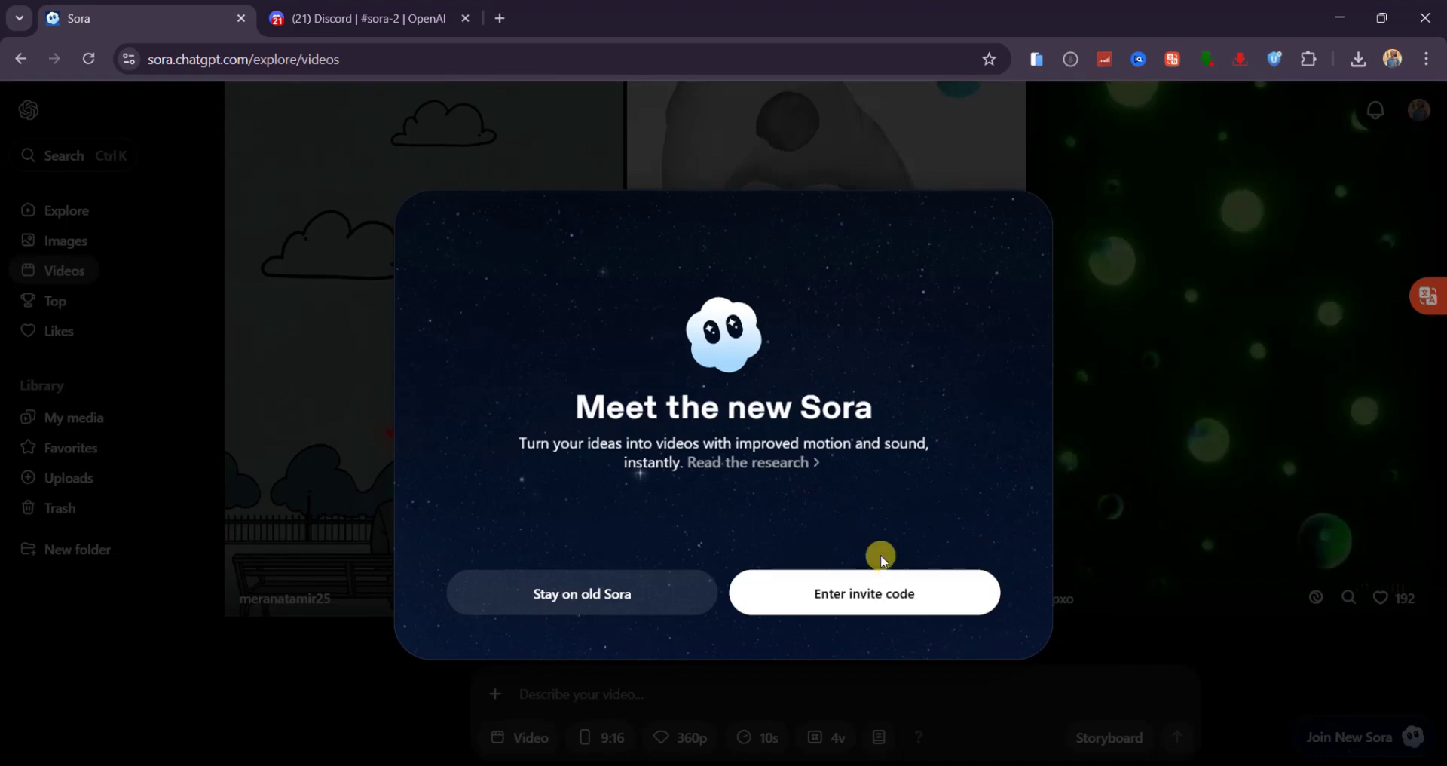
- Paste an invite code into Sora and finish the welcome to enter the new Sora
{"action": "left_click", "coordinate": [856, 595]}
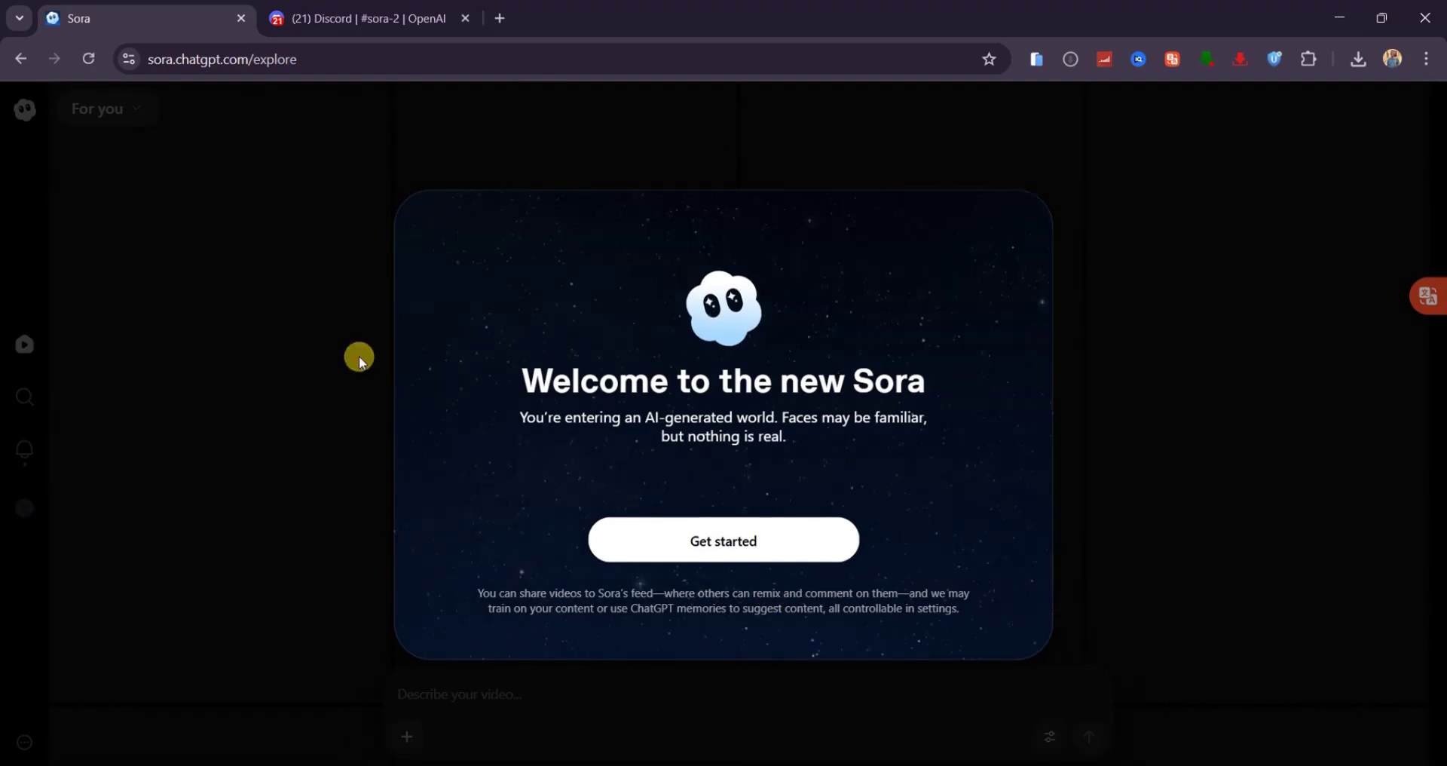
{"action": "left_click", "coordinate": [726, 541]}
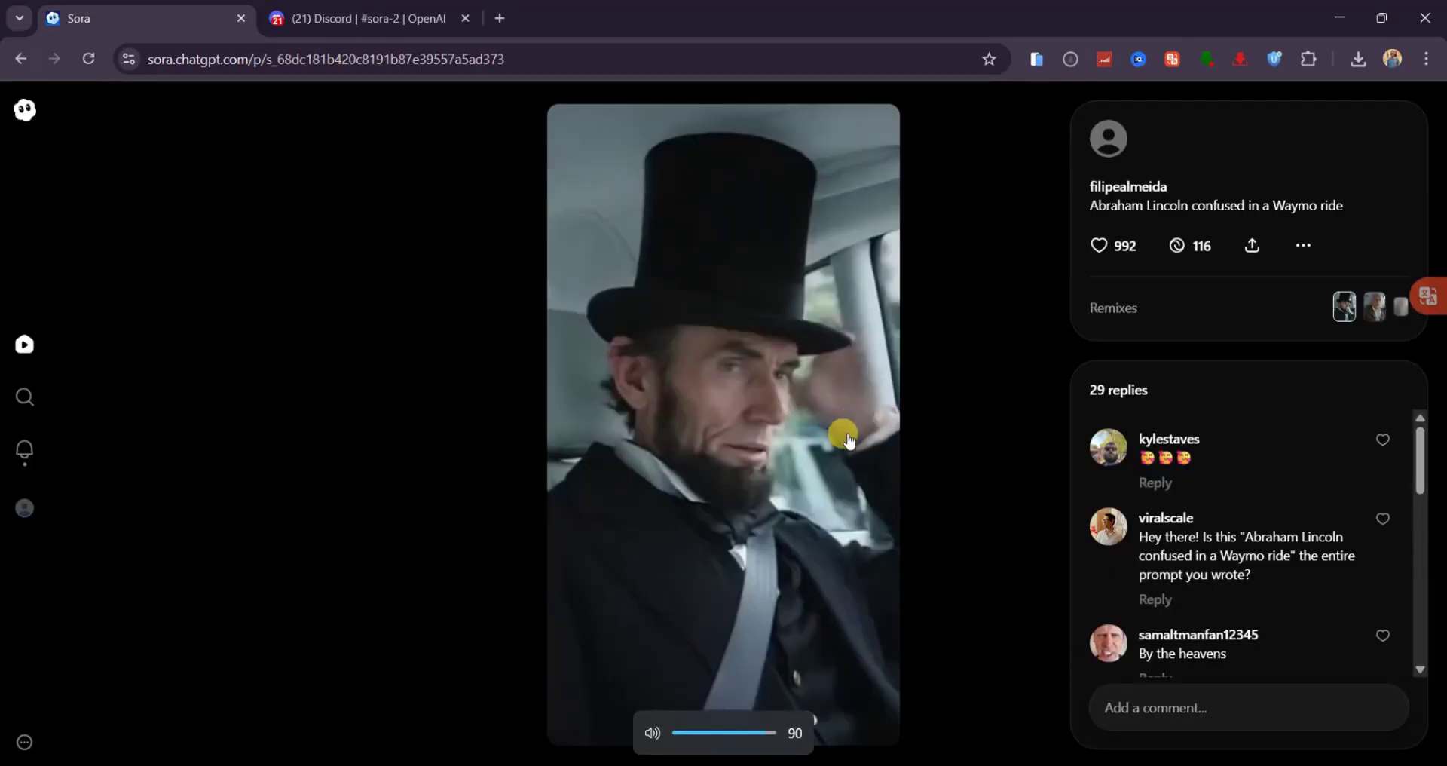
- Play the Abraham Lincoln Waymo video from the feed
{"action": "scroll", "coordinate": [713, 382], "scroll_direction": "down", "scroll_amount": 1}
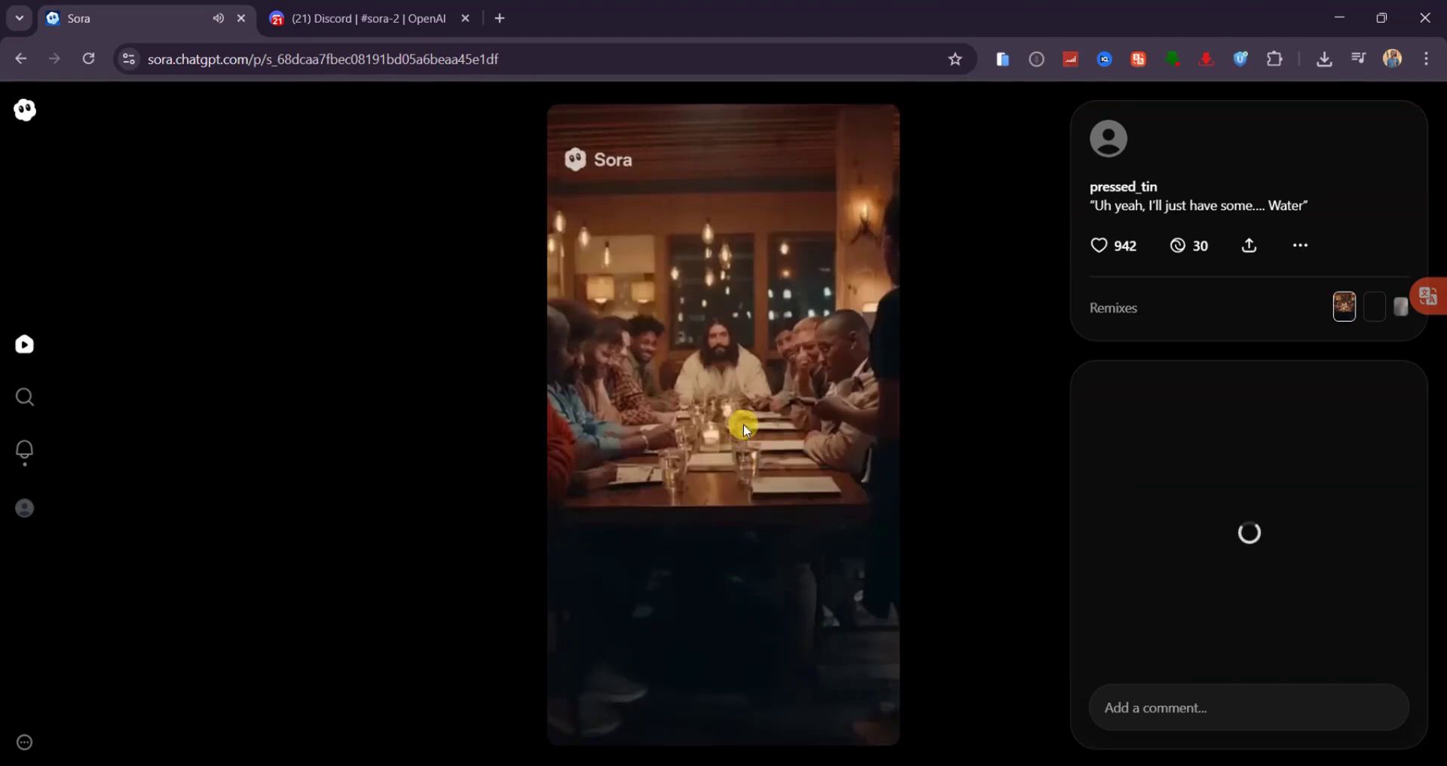
{"action": "scroll", "coordinate": [743, 424], "scroll_direction": "up", "scroll_amount": 1}
{"action": "left_click", "coordinate": [739, 428]}
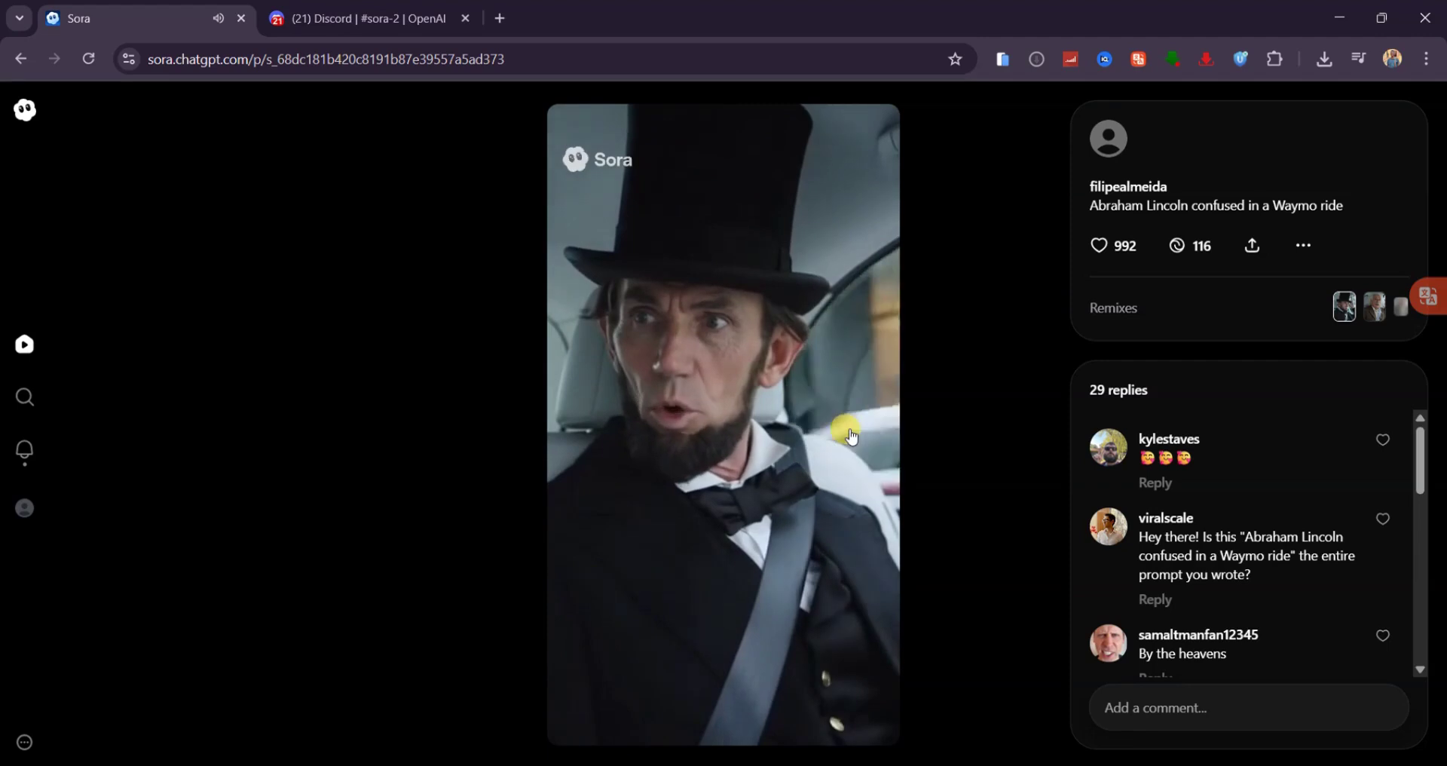
- Play the dinner-table video, scroll through more posts, then return to the explore grid
{"action": "scroll", "coordinate": [921, 423], "scroll_direction": "down", "scroll_amount": 3}
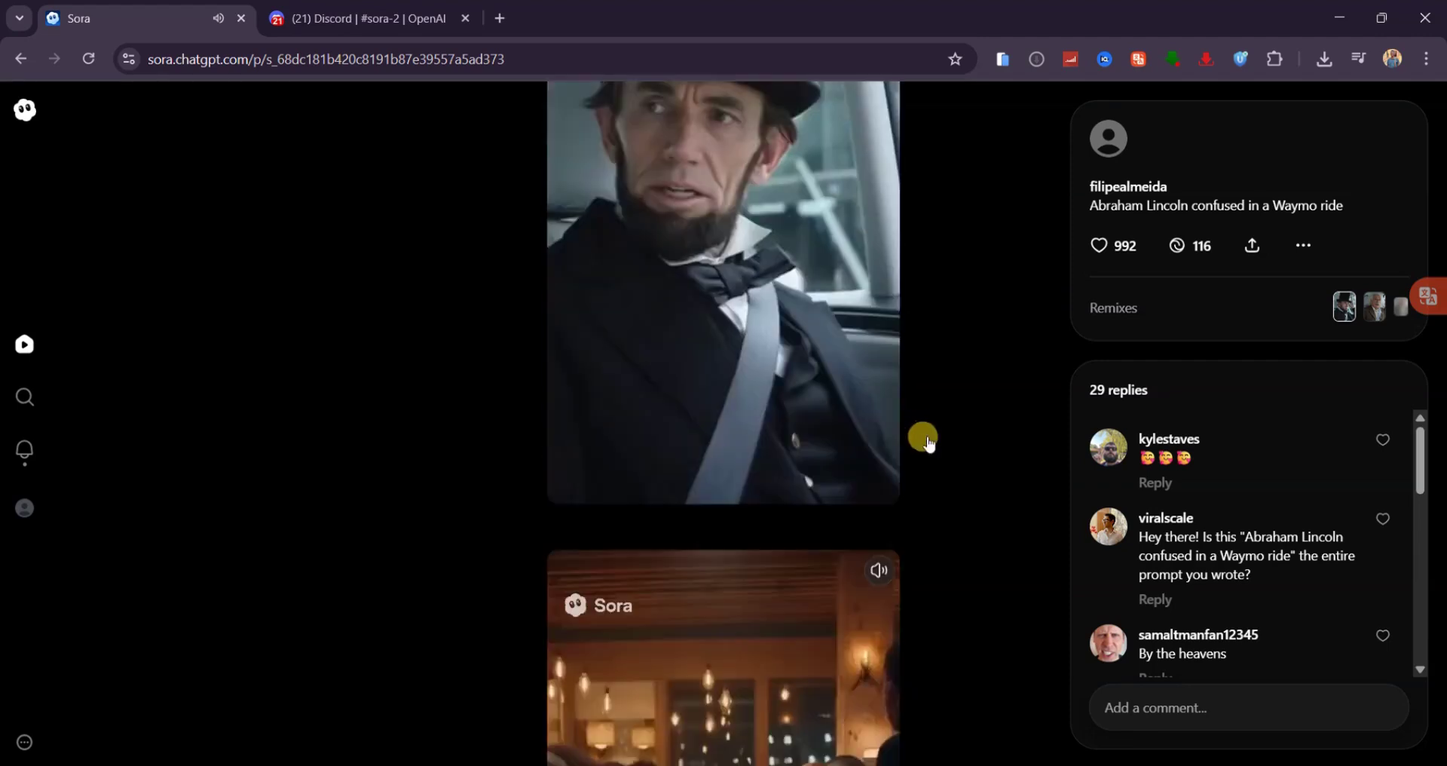
{"action": "left_click", "coordinate": [725, 458]}
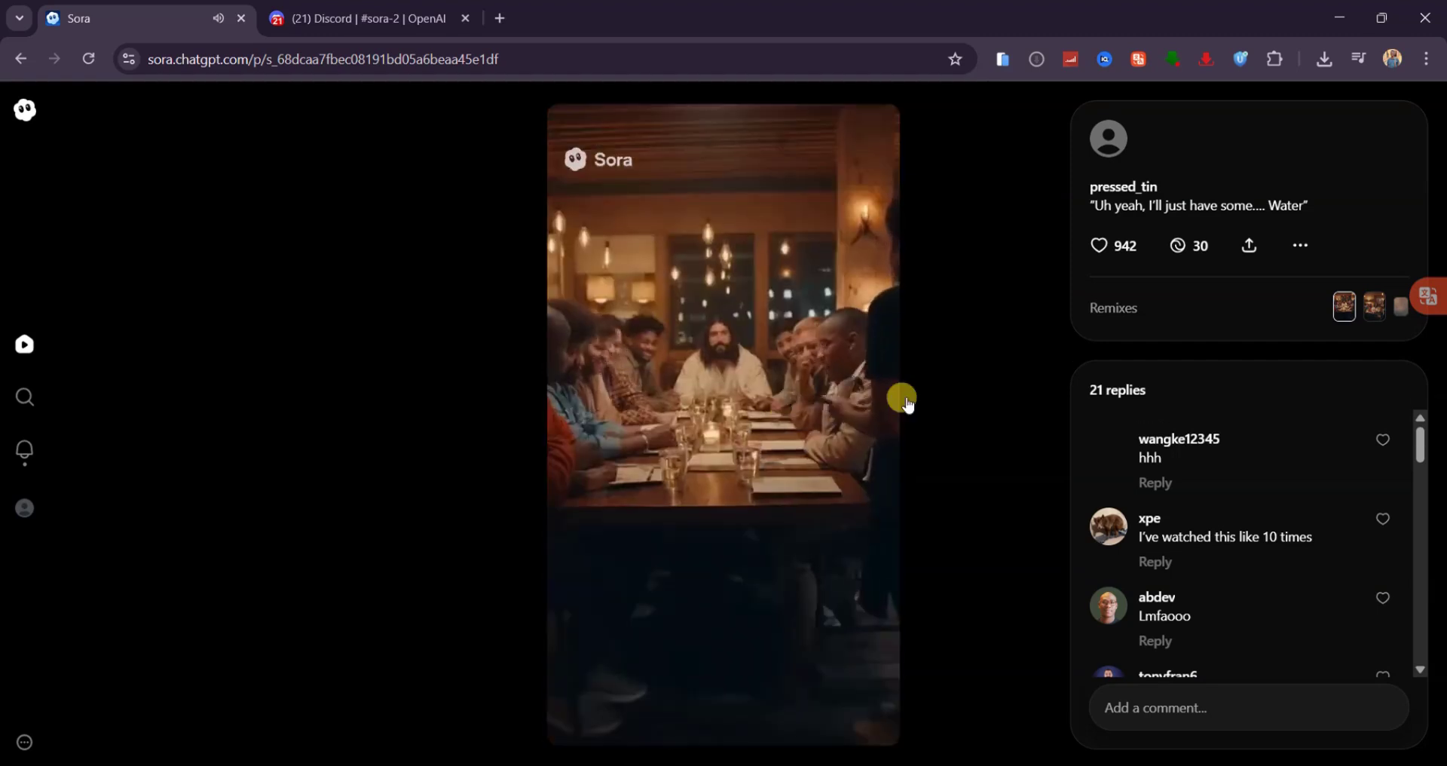
{"action": "scroll", "coordinate": [746, 417], "scroll_direction": "down", "scroll_amount": 1}
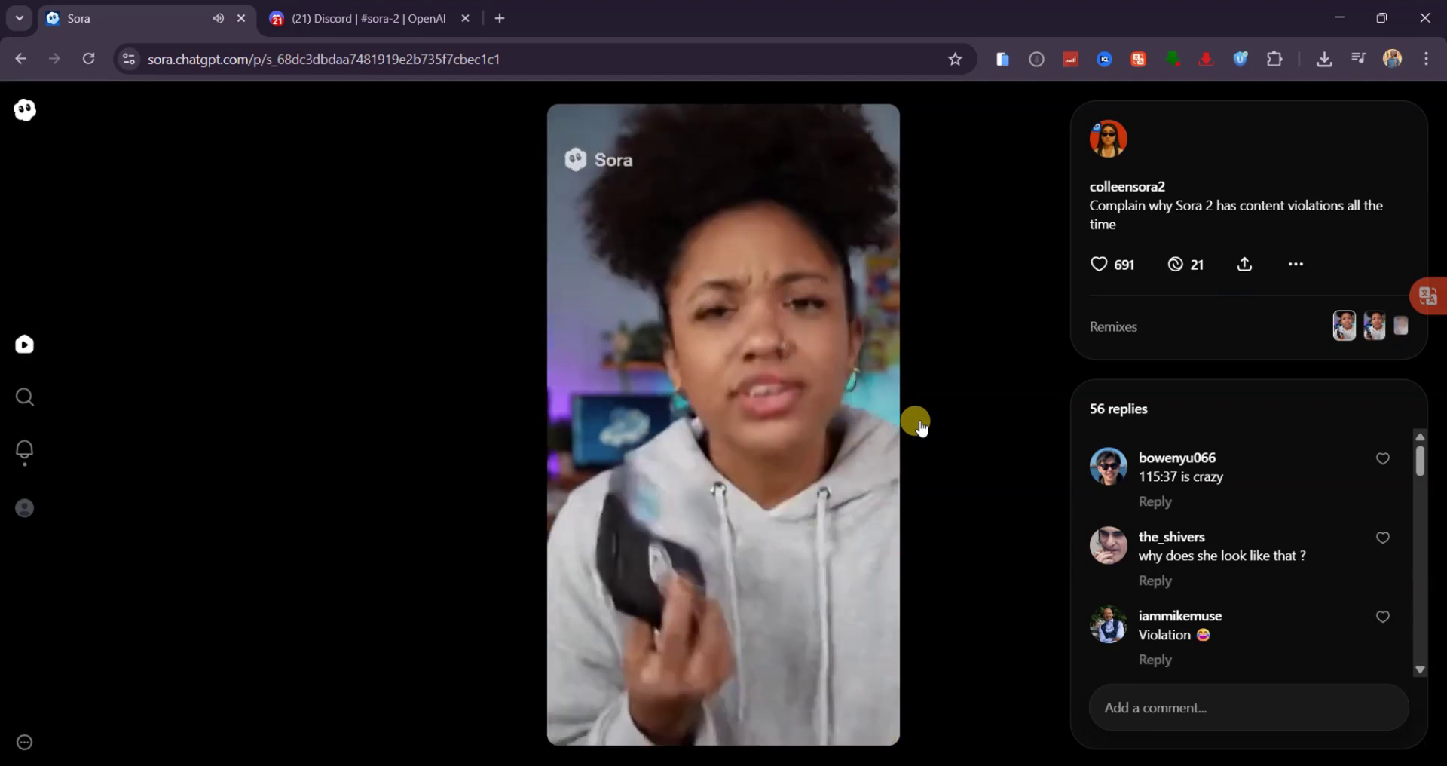
{"action": "scroll", "coordinate": [925, 424], "scroll_direction": "down", "scroll_amount": 1}
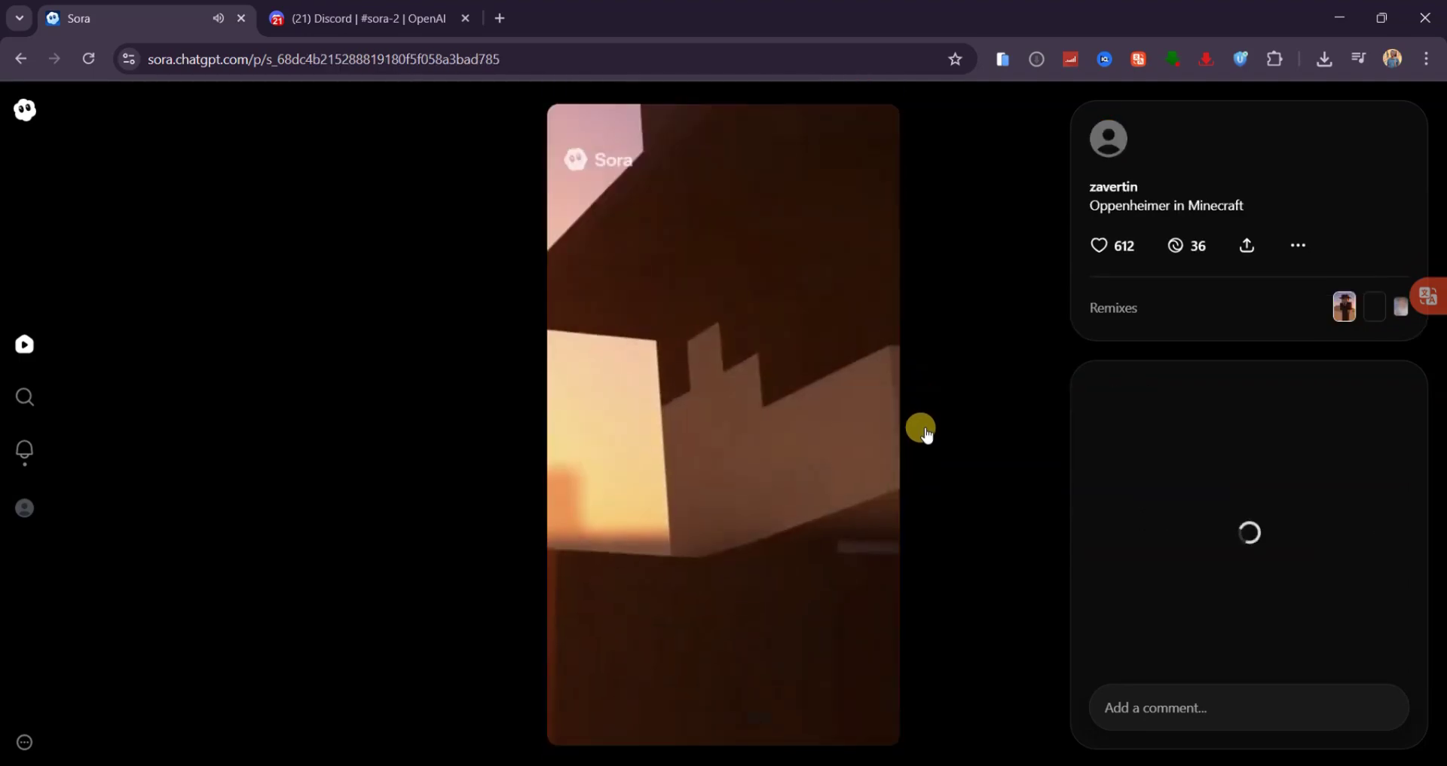
{"action": "scroll", "coordinate": [926, 435], "scroll_direction": "down", "scroll_amount": 1}
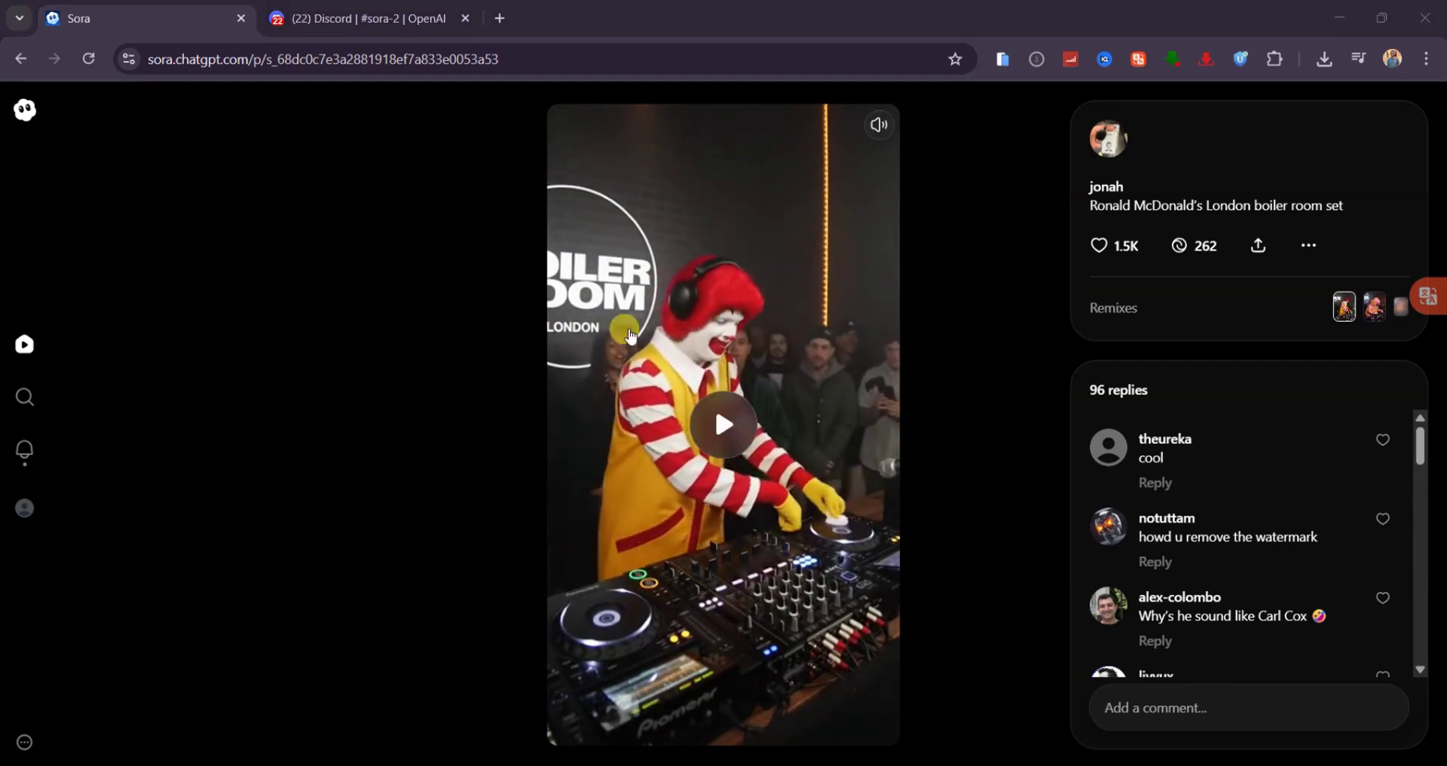
{"action": "left_click", "coordinate": [15, 58]}
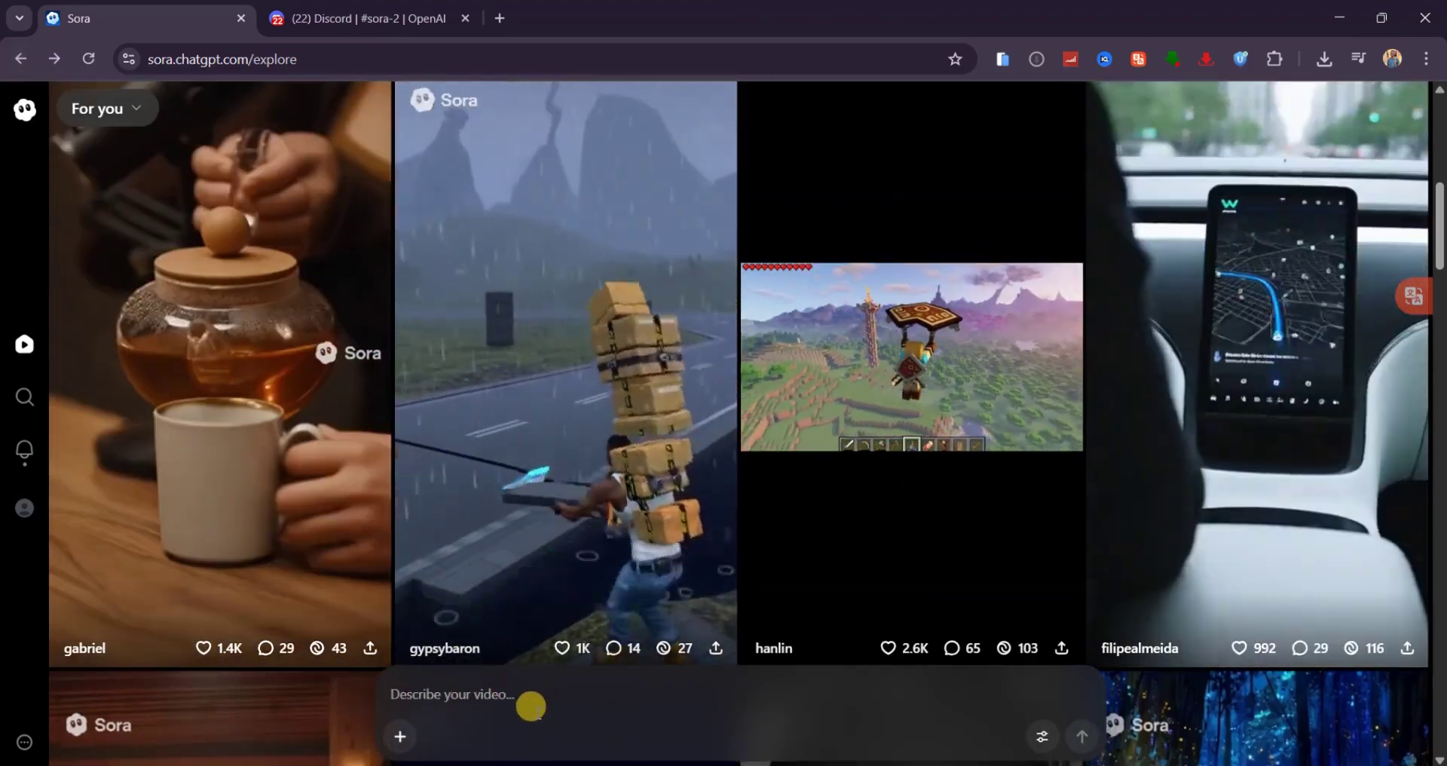
- Generate 'a man in dress singing on stage, people laughing at him' in Portrait, then reach Drafts
{"action": "left_click", "coordinate": [439, 694]}
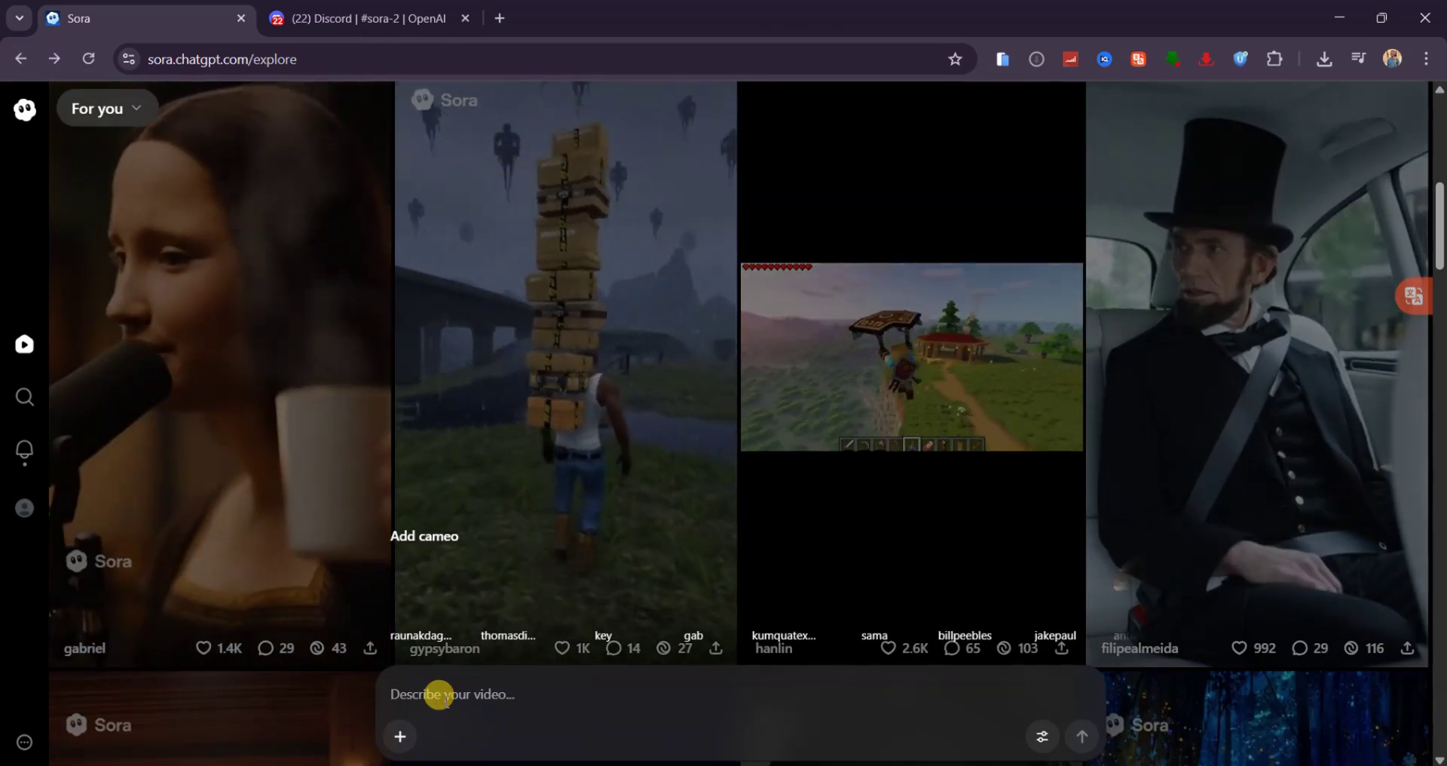
{"action": "type", "text": "a man in dress"}
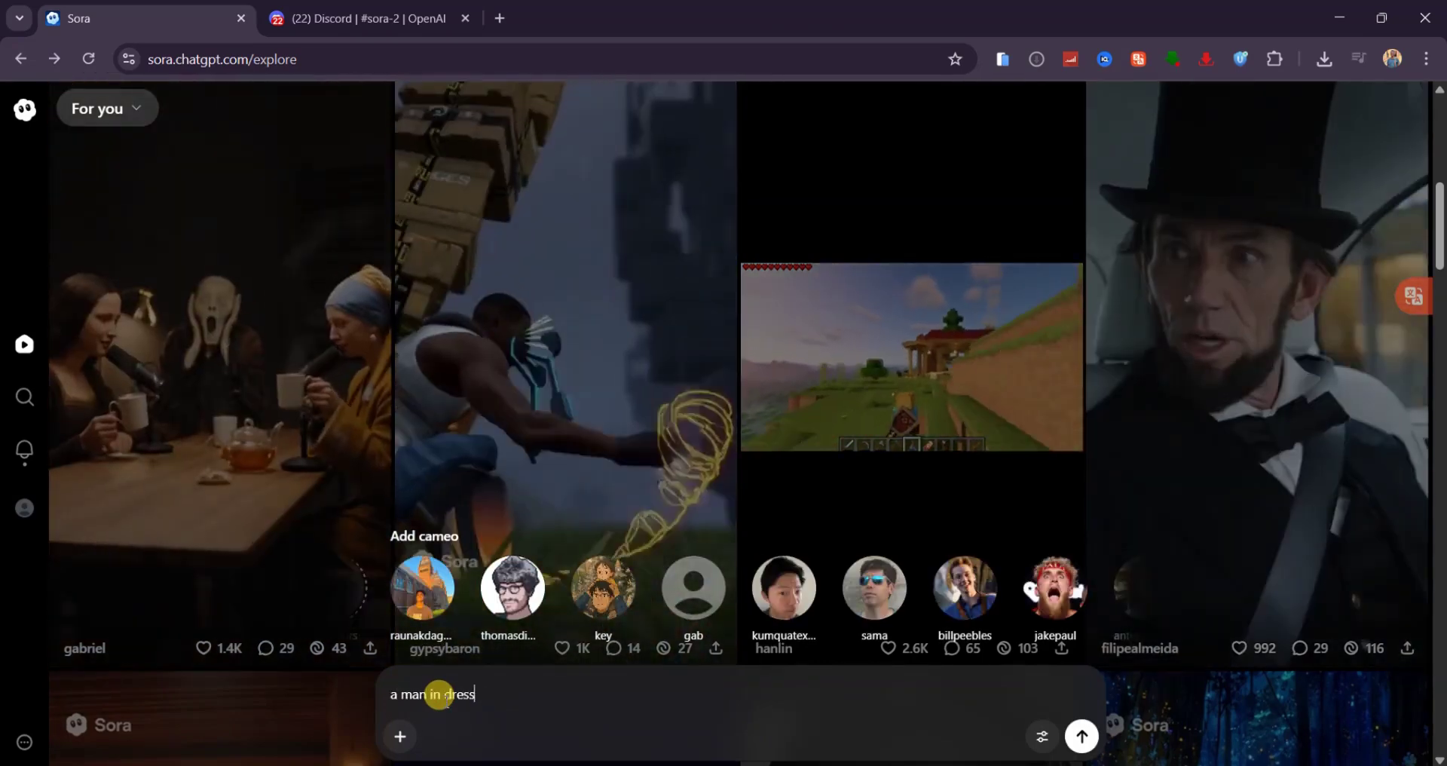
{"action": "type", "text": " singing on stage, people laughing at him"}
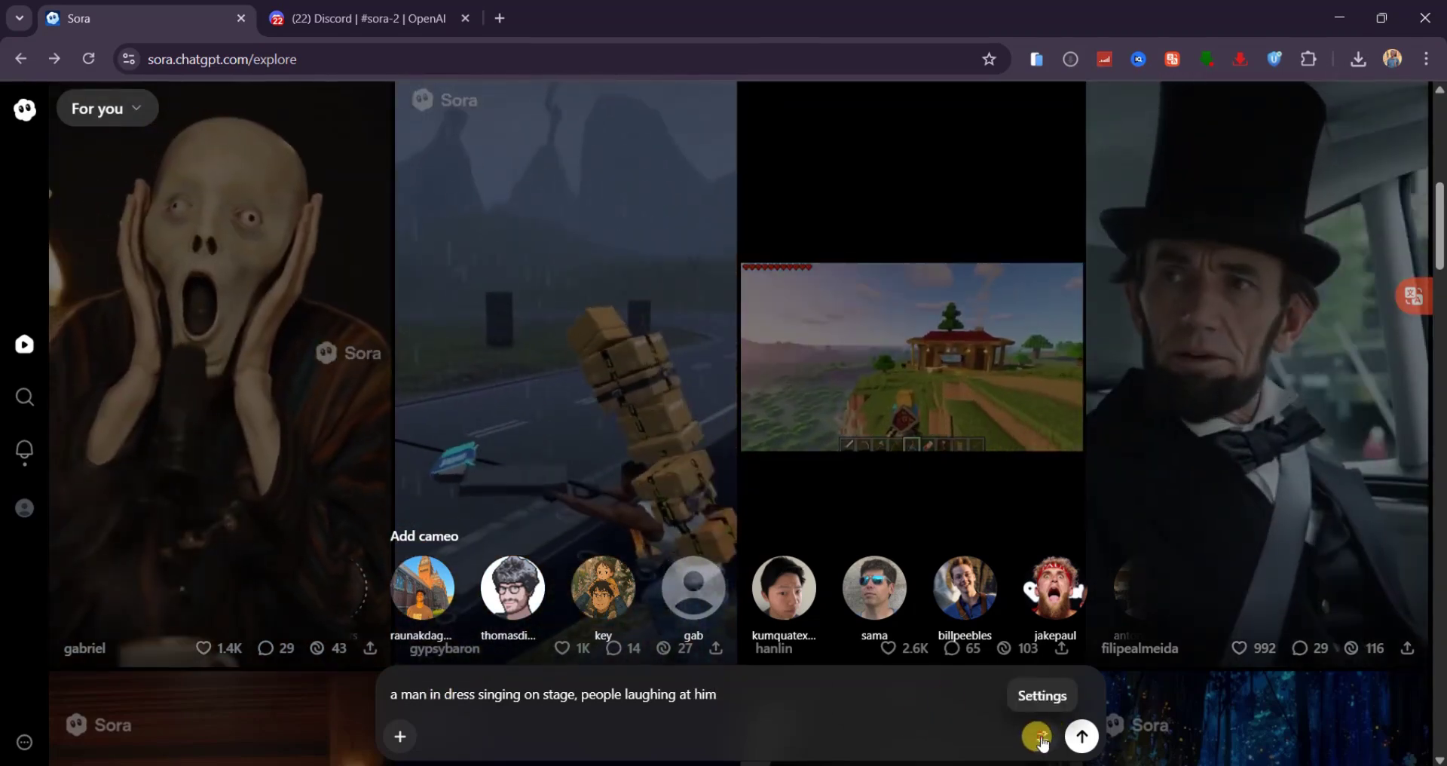
{"action": "left_click", "coordinate": [1038, 737]}
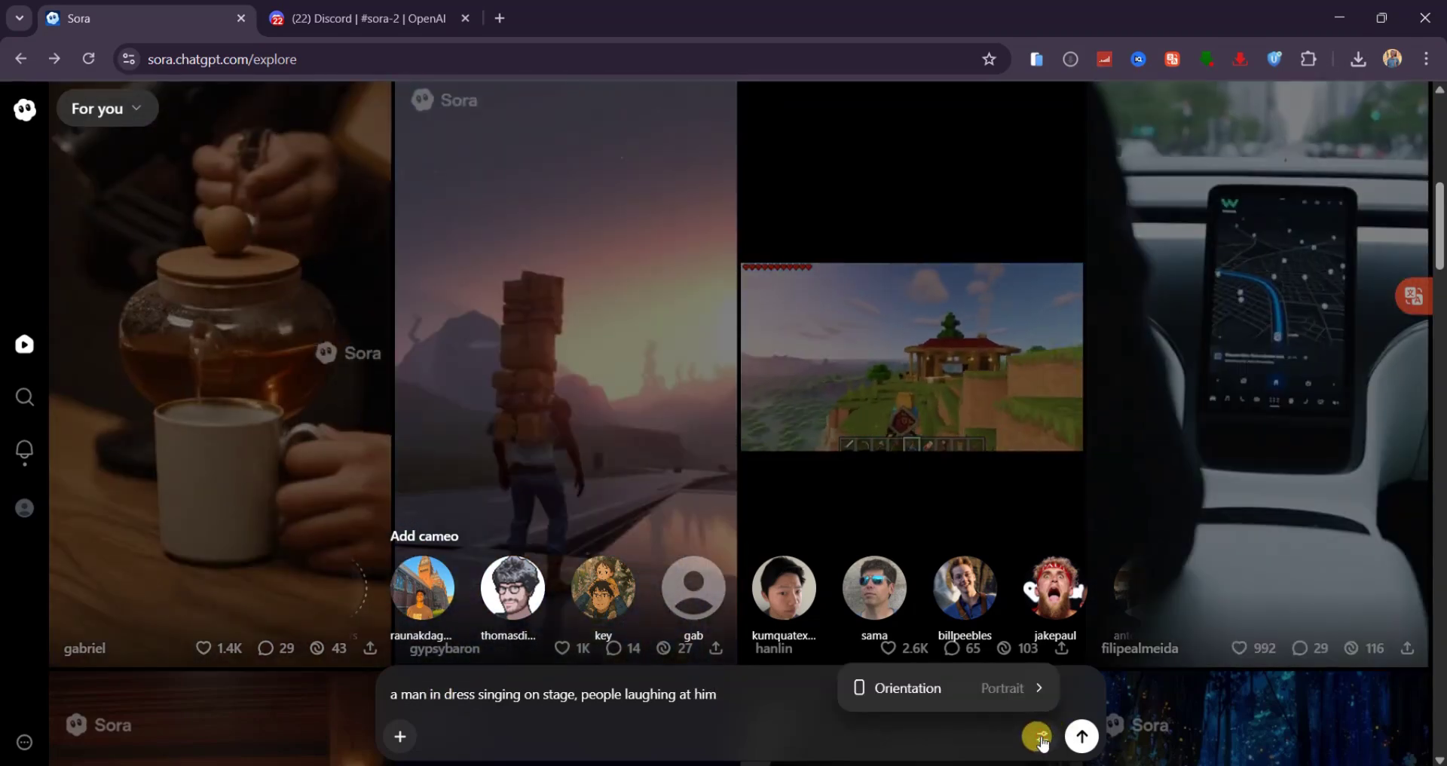
{"action": "mouse_move", "coordinate": [1034, 692]}
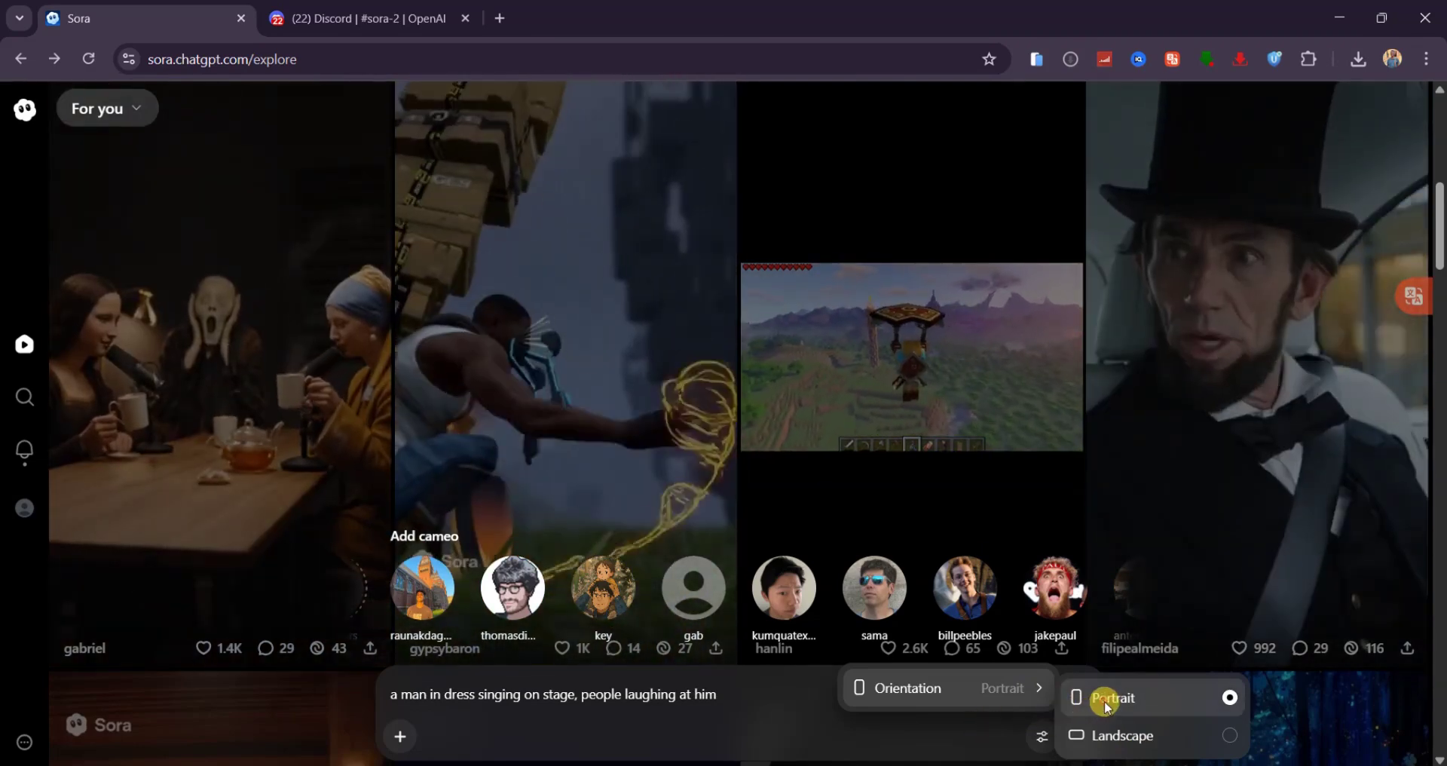
{"action": "left_click", "coordinate": [1101, 698]}
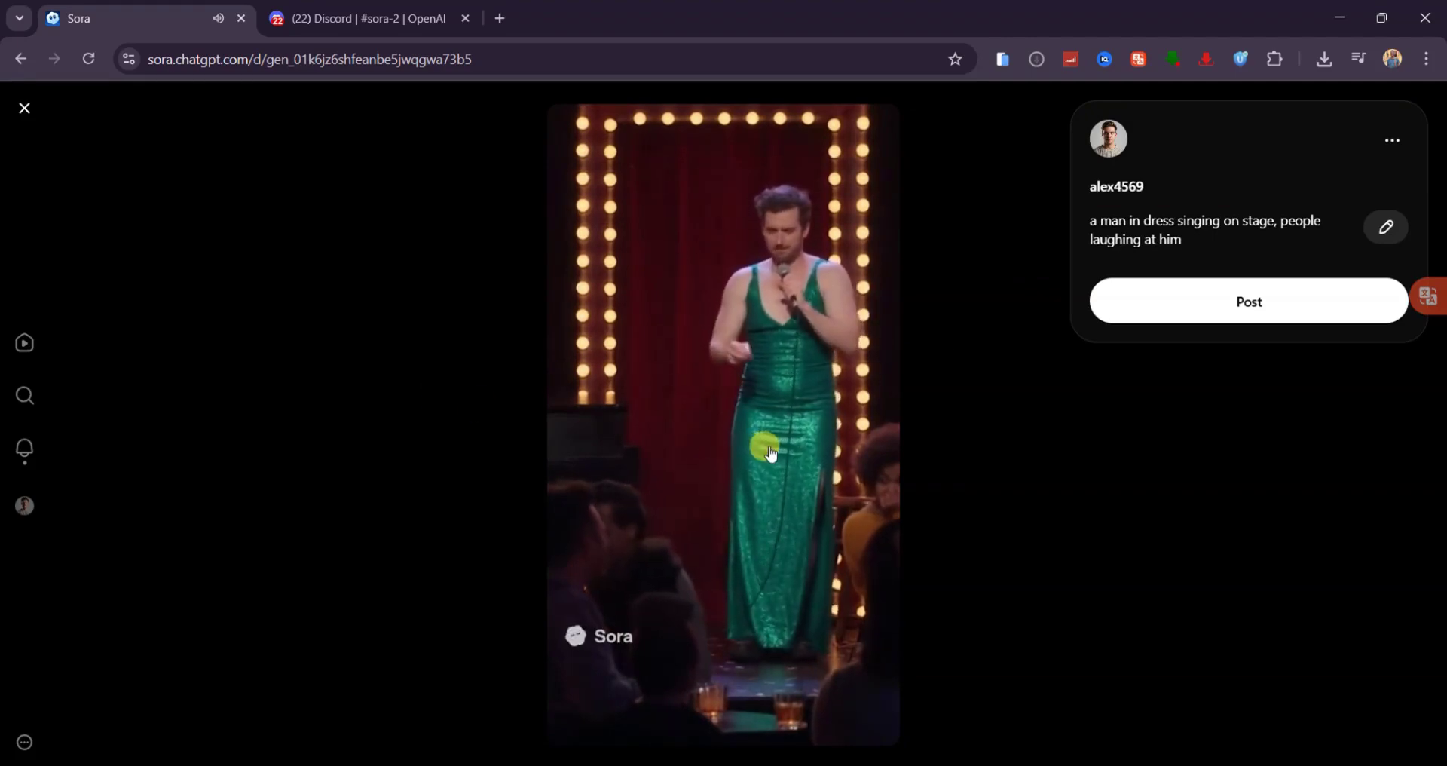
{"action": "key", "text": "Escape"}
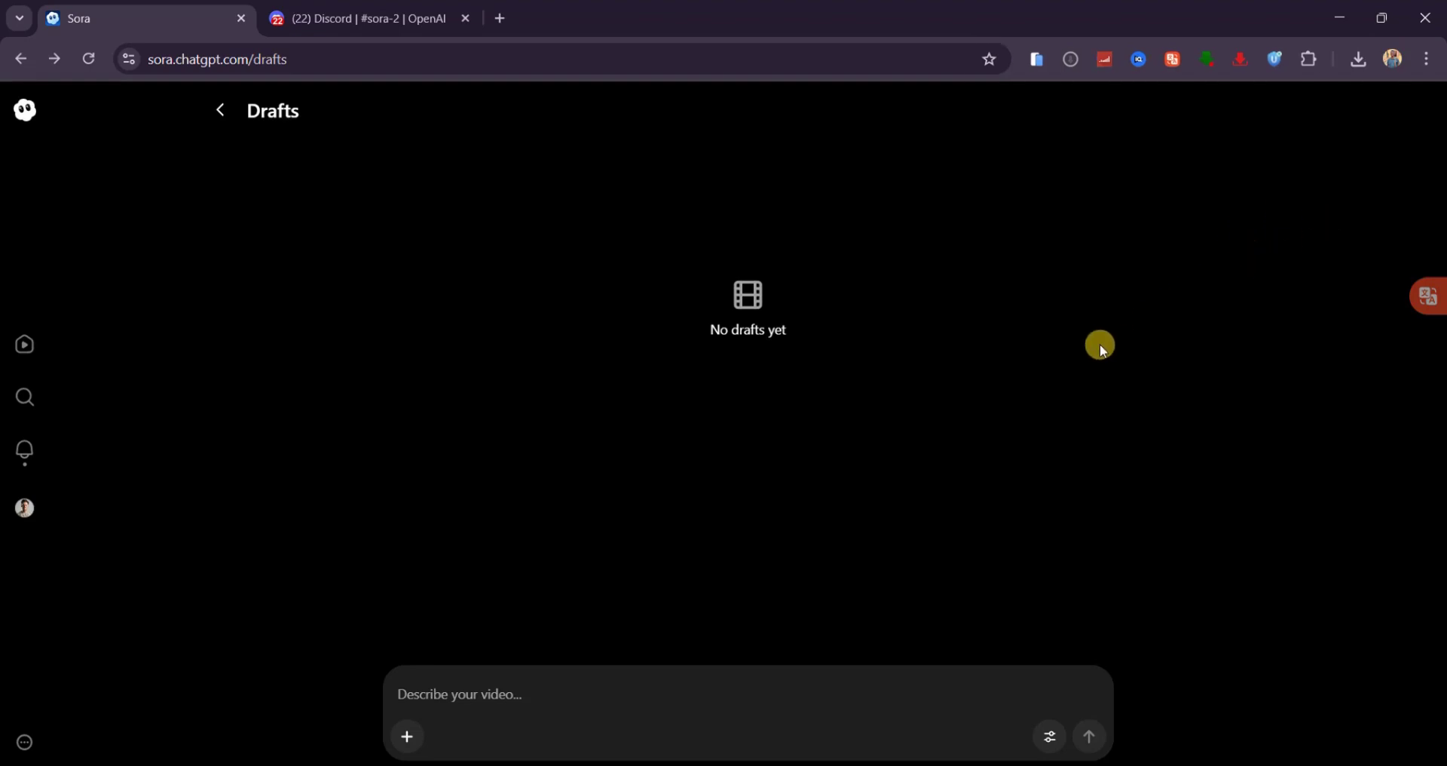
- Paste the dog-on-stage prompt, then open the finished backflip-into-pool clip in Drafts
{"action": "left_click", "coordinate": [407, 687]}
{"action": "type", "text": "On a stage, a dog performs an impressive backflip in front of an audience, then dives dramatically into a pool of water with a big splash"}
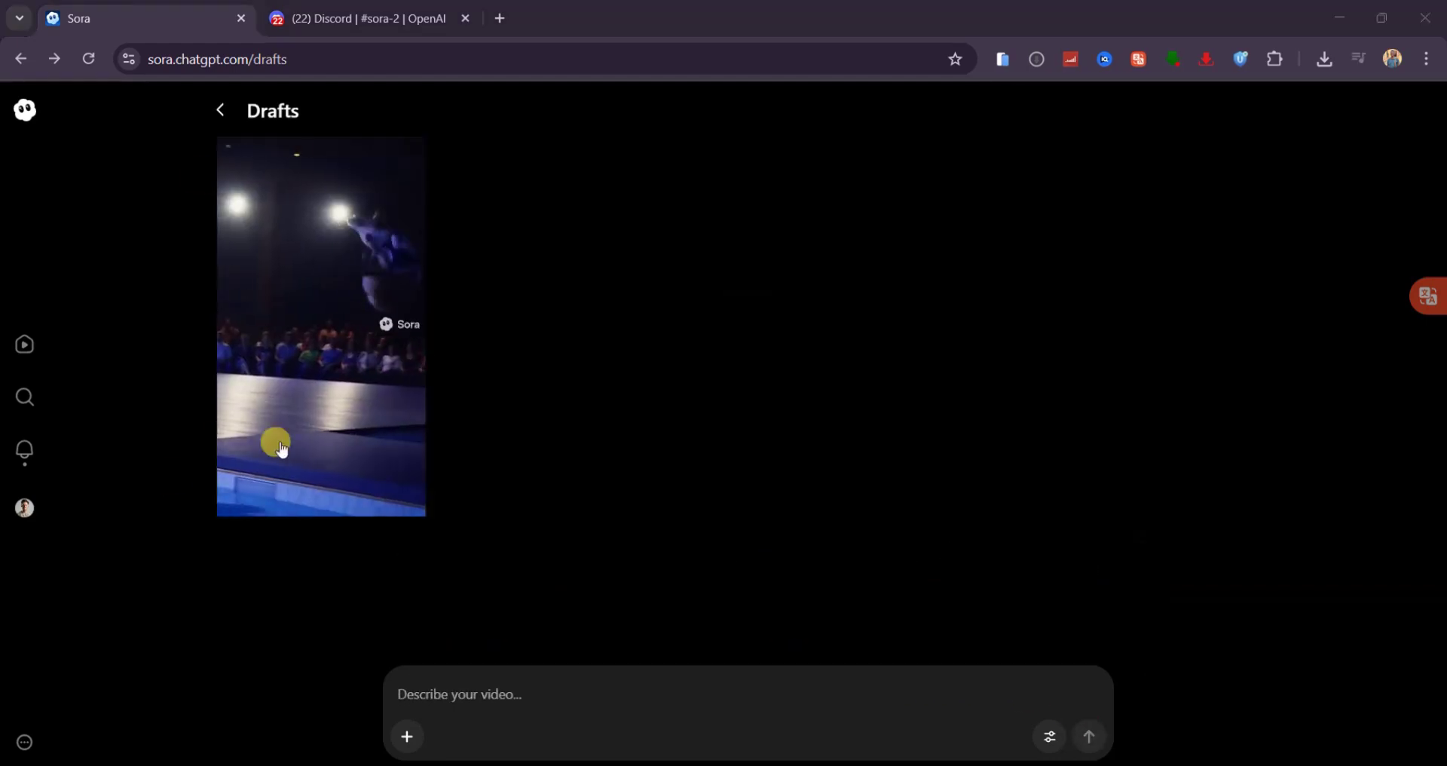
{"action": "left_click", "coordinate": [327, 302]}
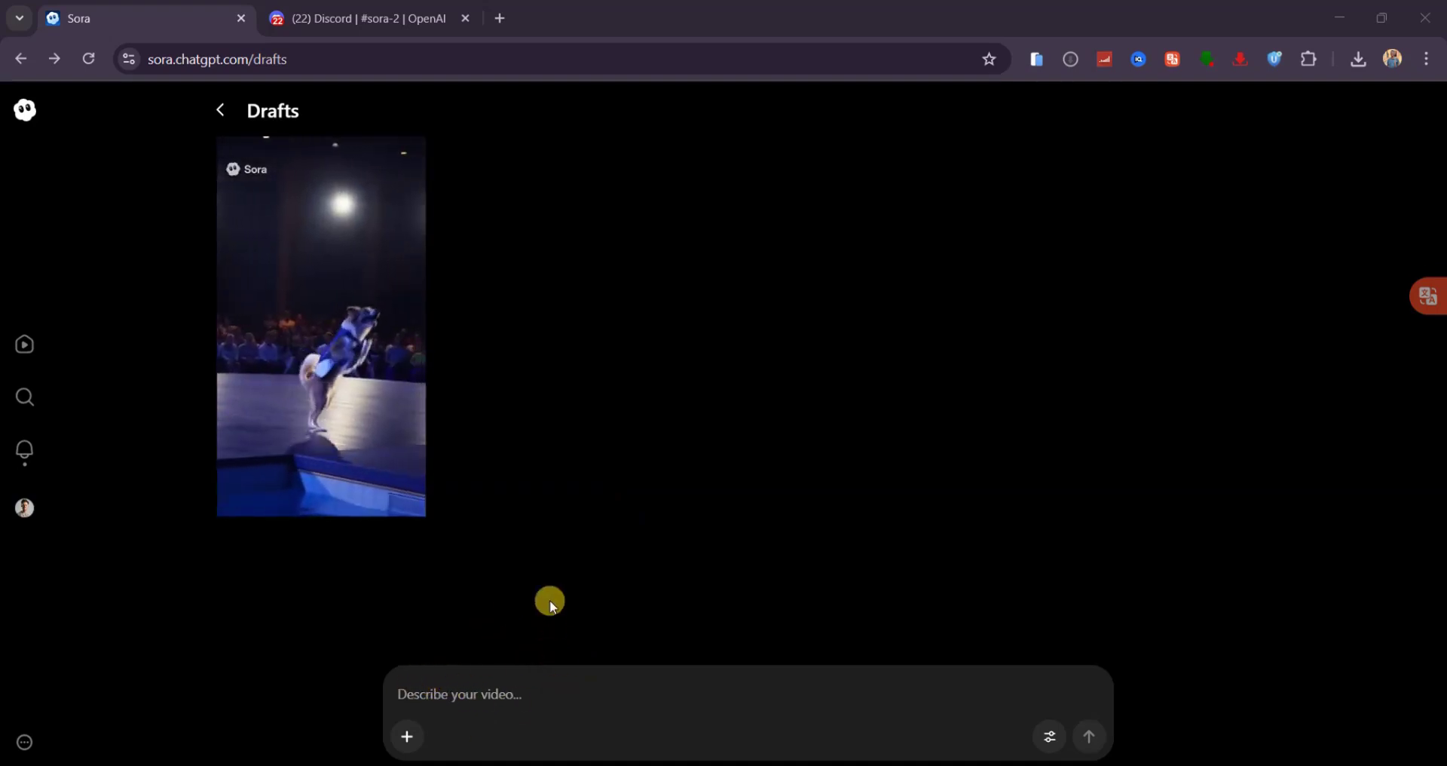
- Paste the newborn-baby-and-doctor prompt and generate the video
{"action": "left_click", "coordinate": [455, 689]}
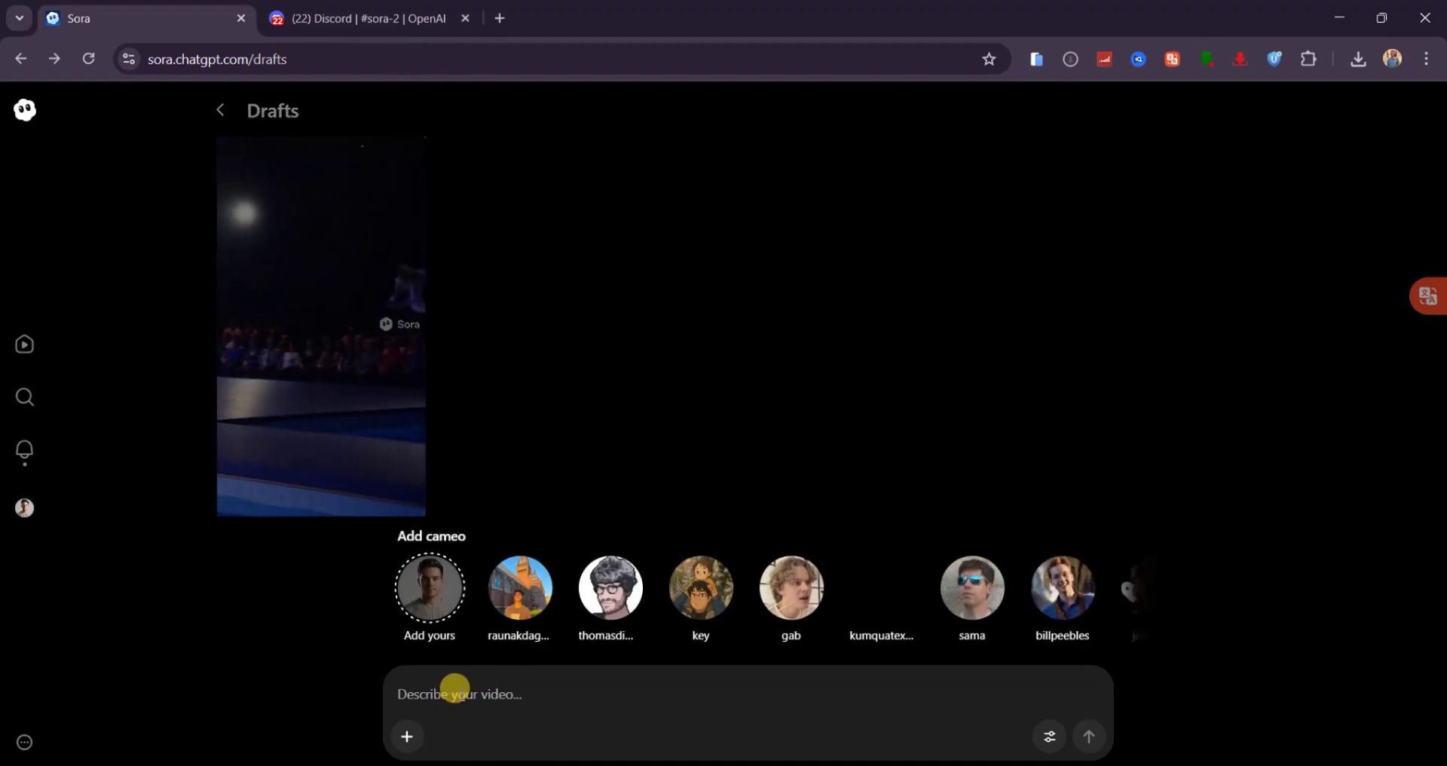
{"action": "type", "text": "Close-up video of a newborn baby lying in a hospital crib, recorded on camera. A doctor leans in gently and asks, ‘Why do you look so sad?’ The baby replies in clear speech, ‘I want to go back to the womb because my parents are poor."}
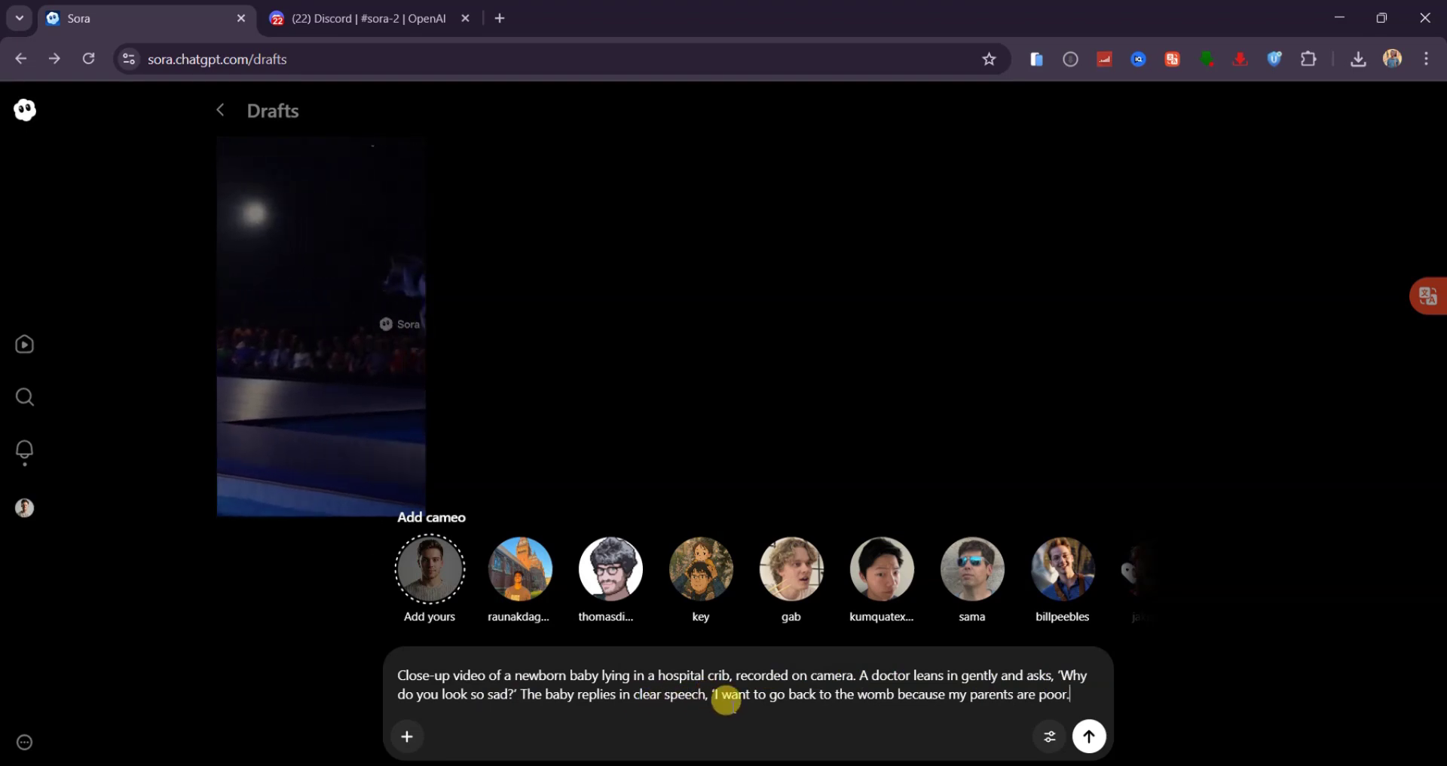
{"action": "left_click", "coordinate": [1090, 736]}
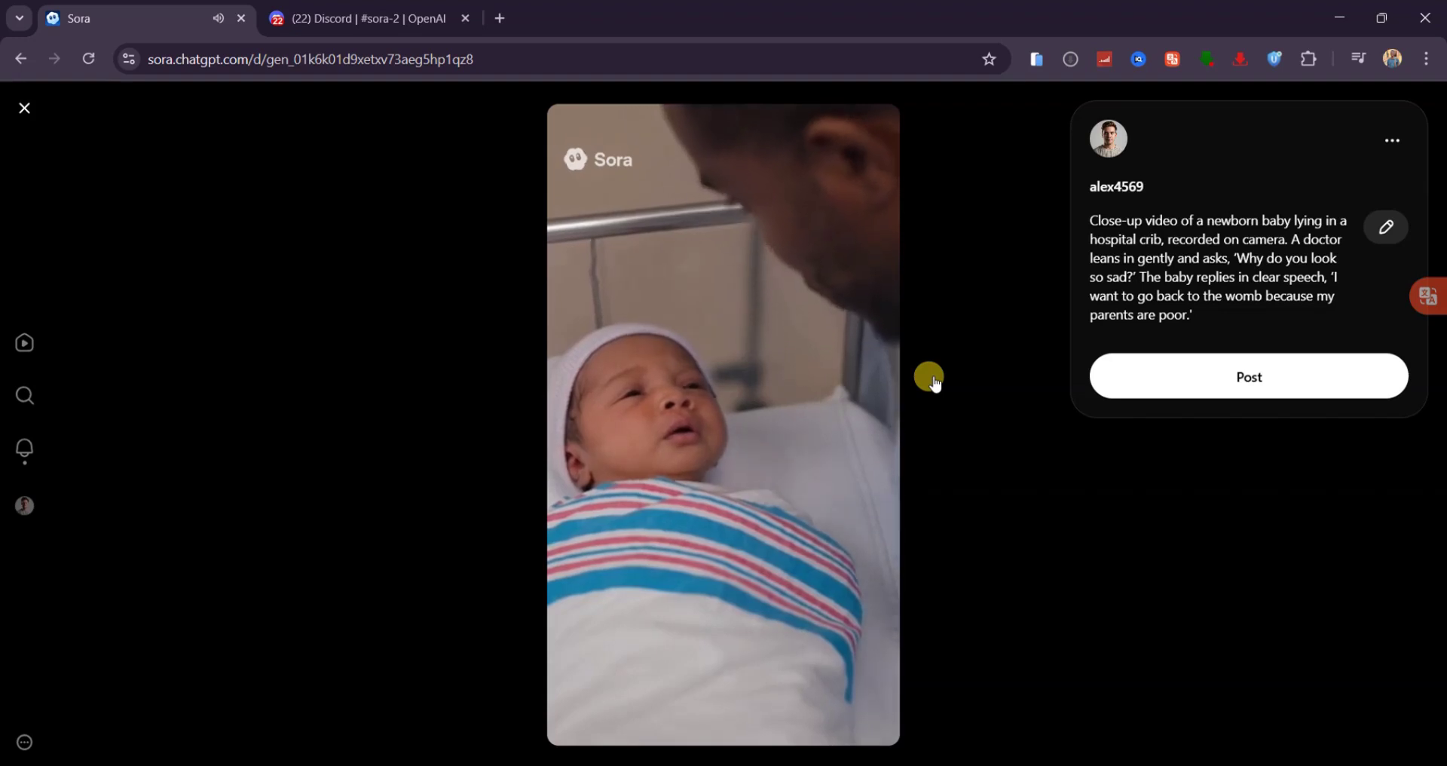
- Generate the premium headphones commercial from its pasted prompt and open the new draft
{"action": "left_click", "coordinate": [935, 384]}
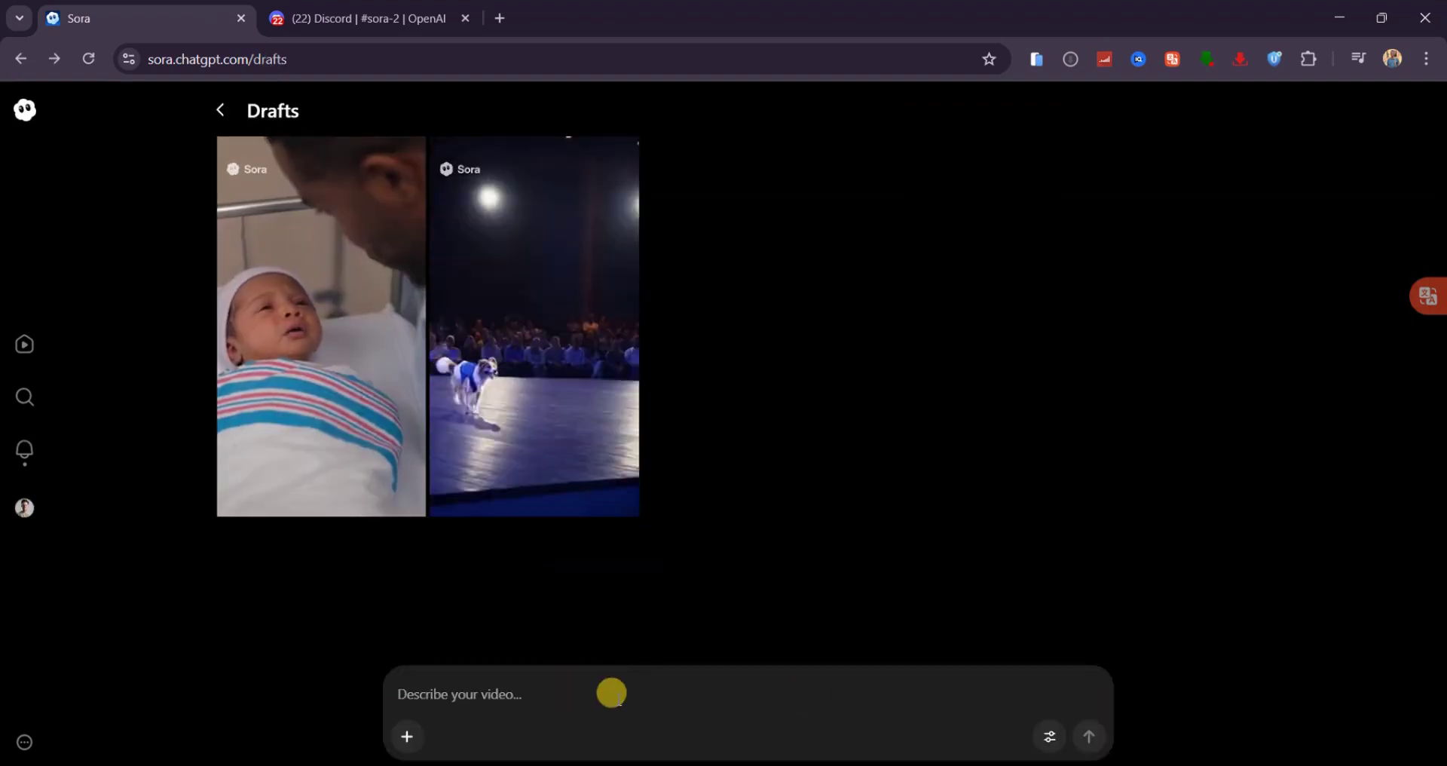
{"action": "left_click", "coordinate": [611, 692]}
{"action": "type", "text": "A high-end commercial for premium headphones, $1000 budget style. Sleek product shots with dramatic lighting, slow-motion close-ups, and a model enjoying crystal-clear sound in a stylish urban setting"}
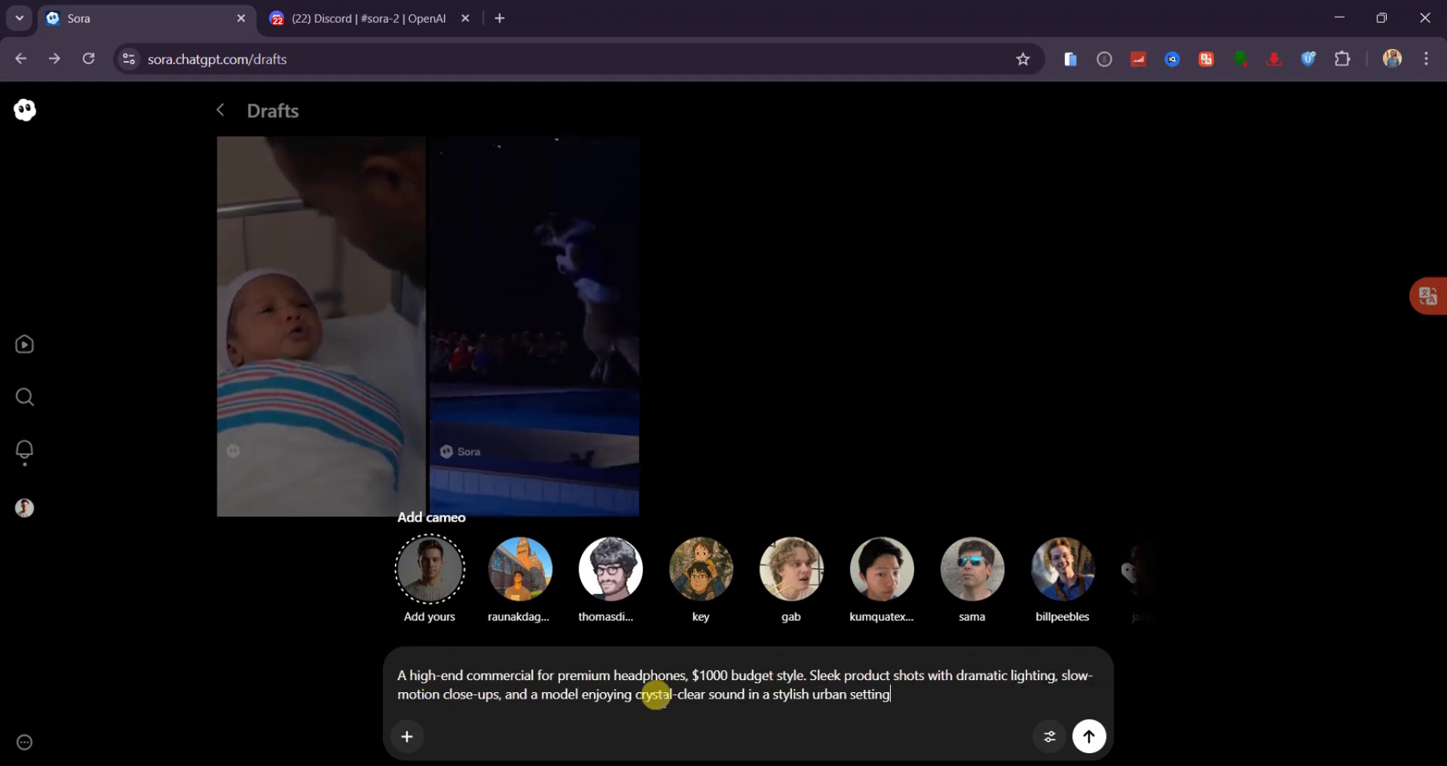
{"action": "left_click", "coordinate": [1090, 738]}
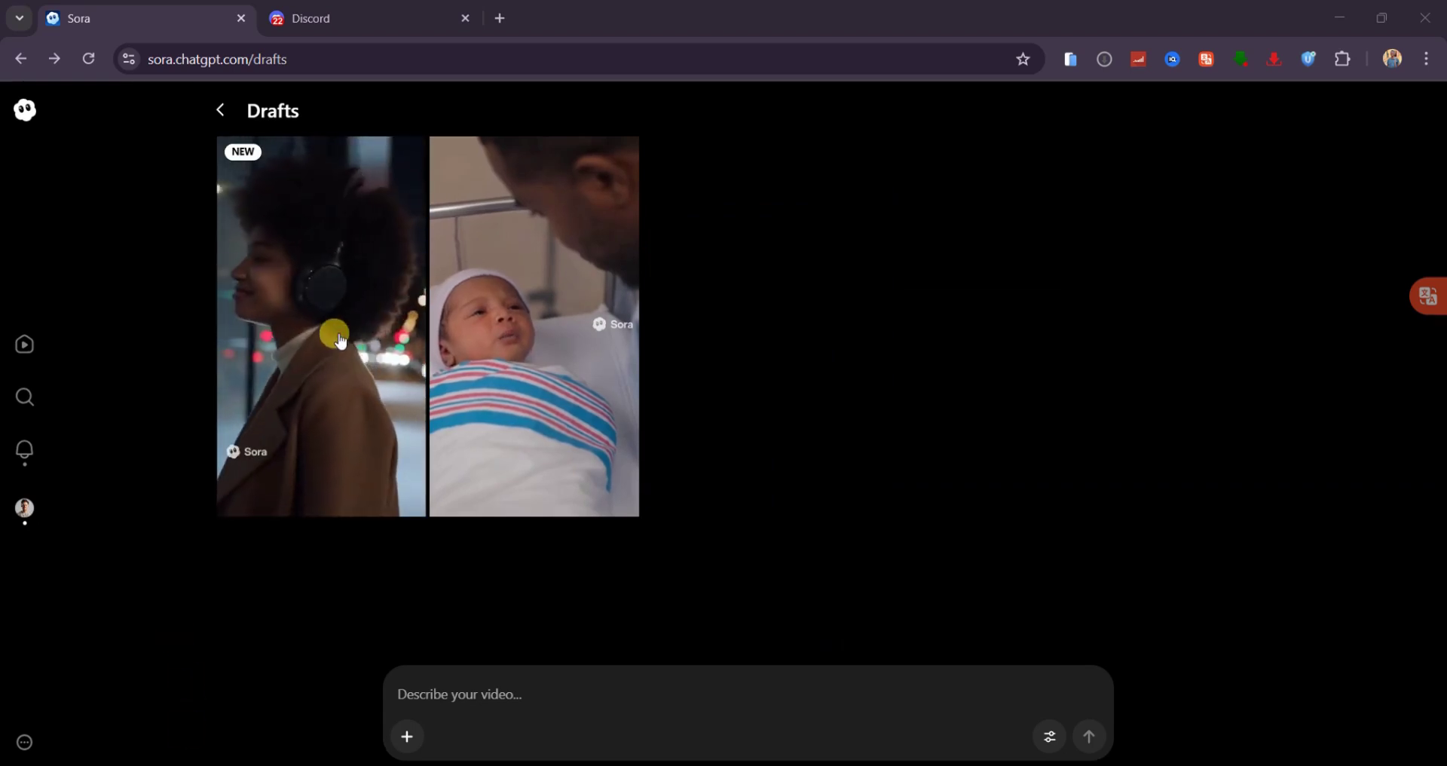
{"action": "left_click", "coordinate": [338, 338]}
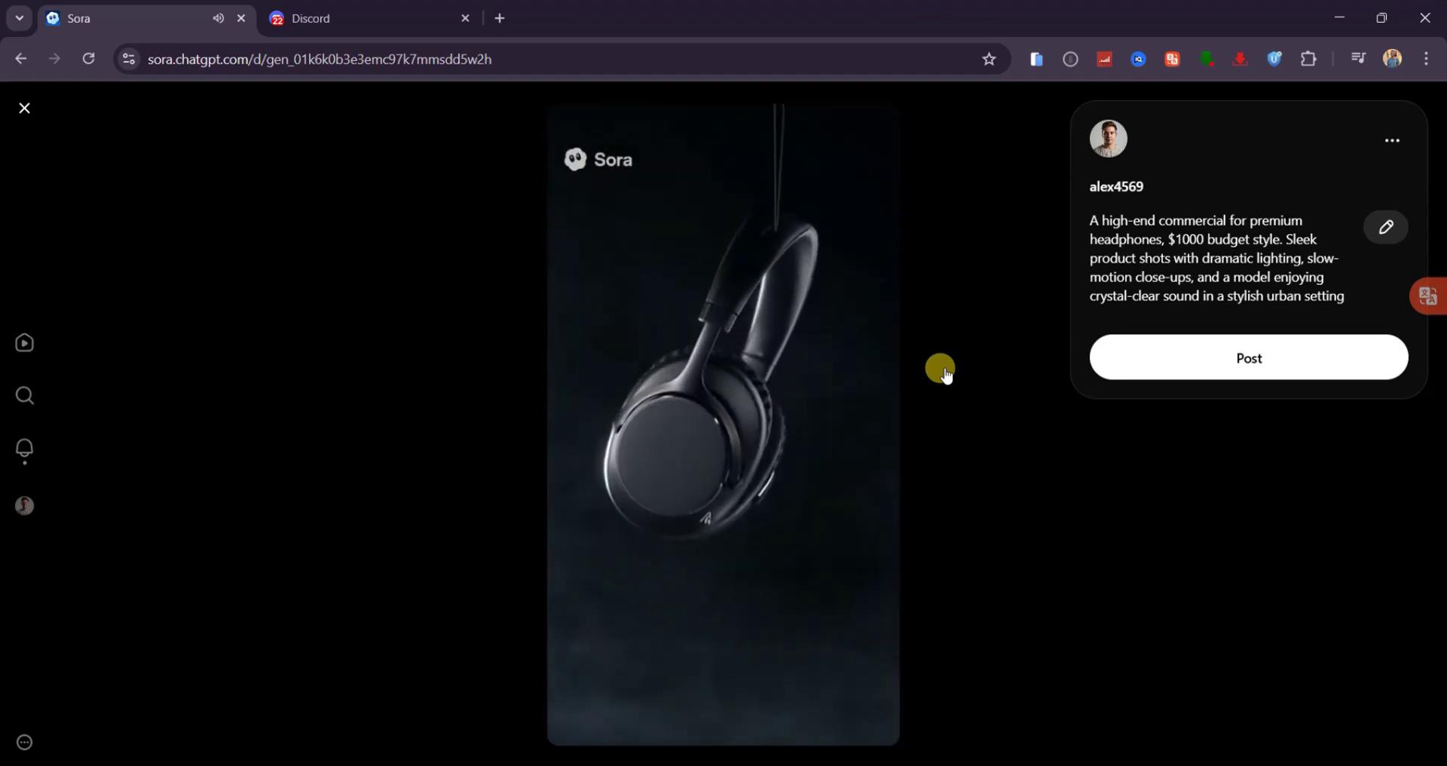
- Tag a creator's cameo with the prompt 'eating sphagetti', generate it, and review the draft
{"action": "key", "text": "Escape"}
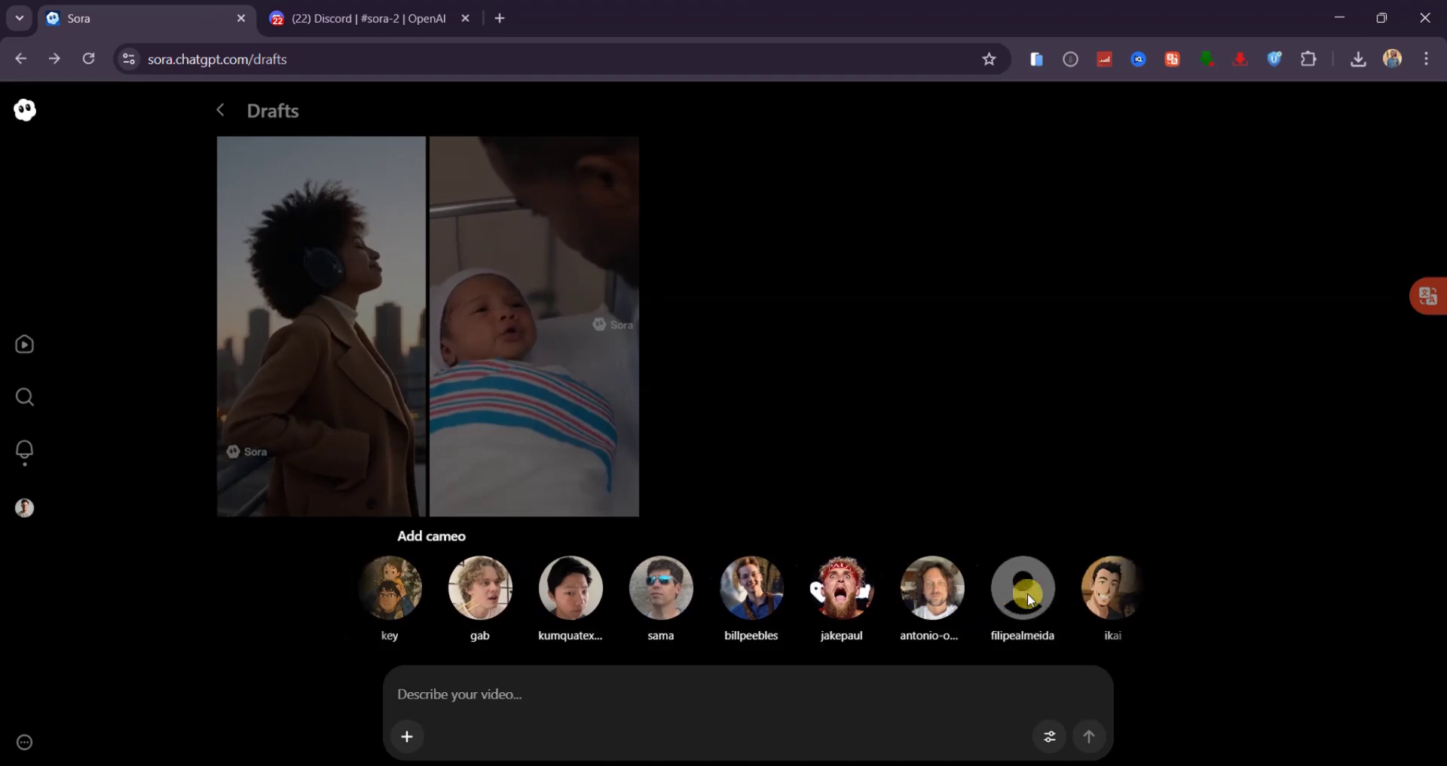
{"action": "left_click", "coordinate": [763, 588]}
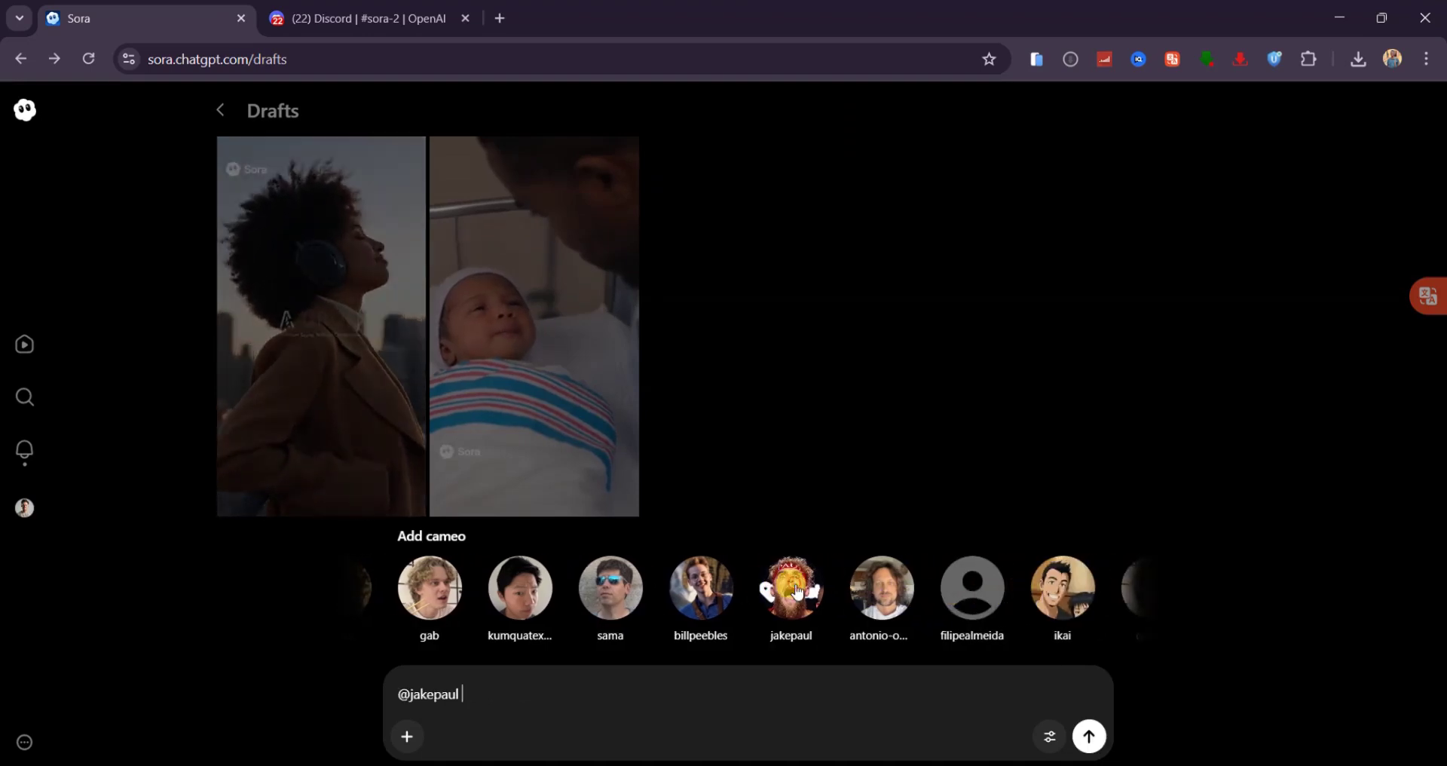
{"action": "left_click", "coordinate": [600, 724]}
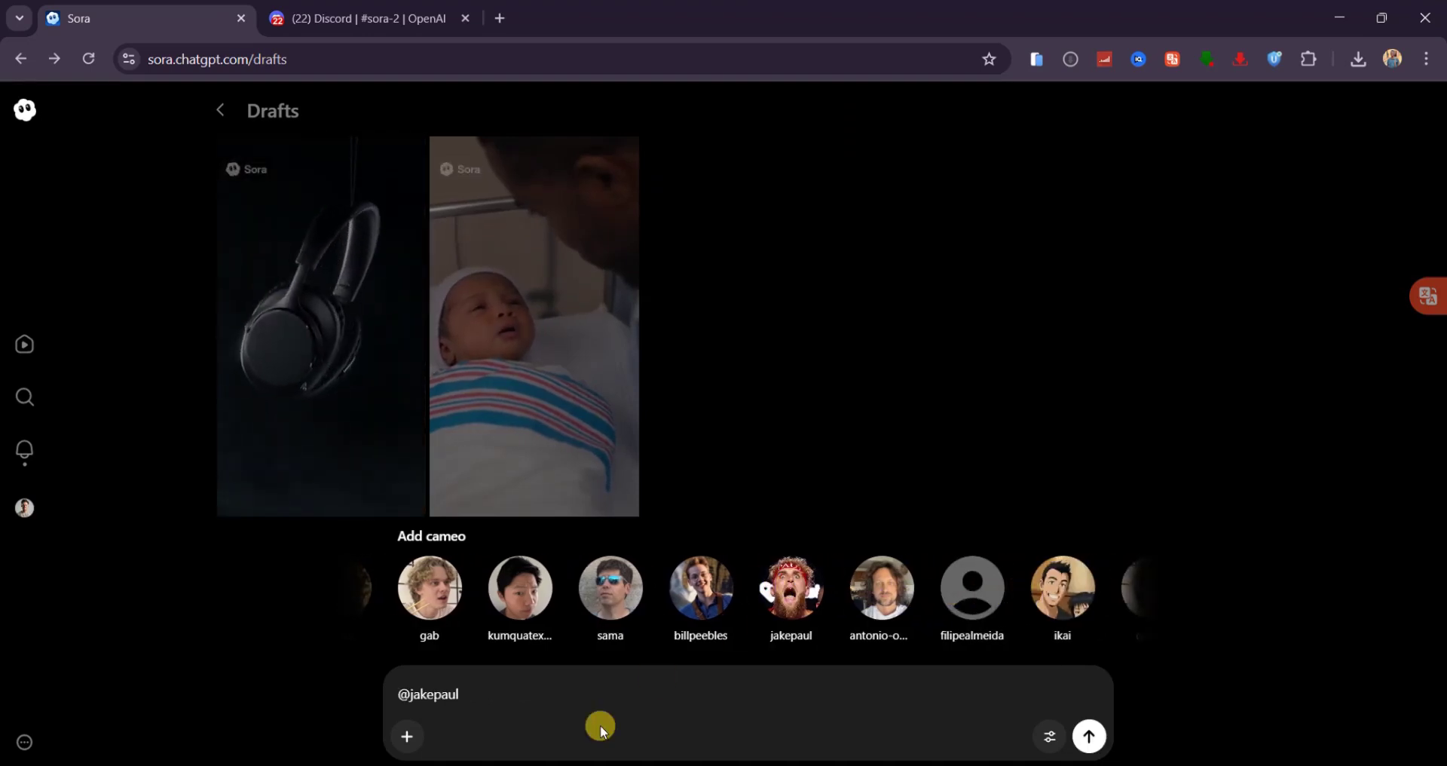
{"action": "type", "text": "eating sp"}
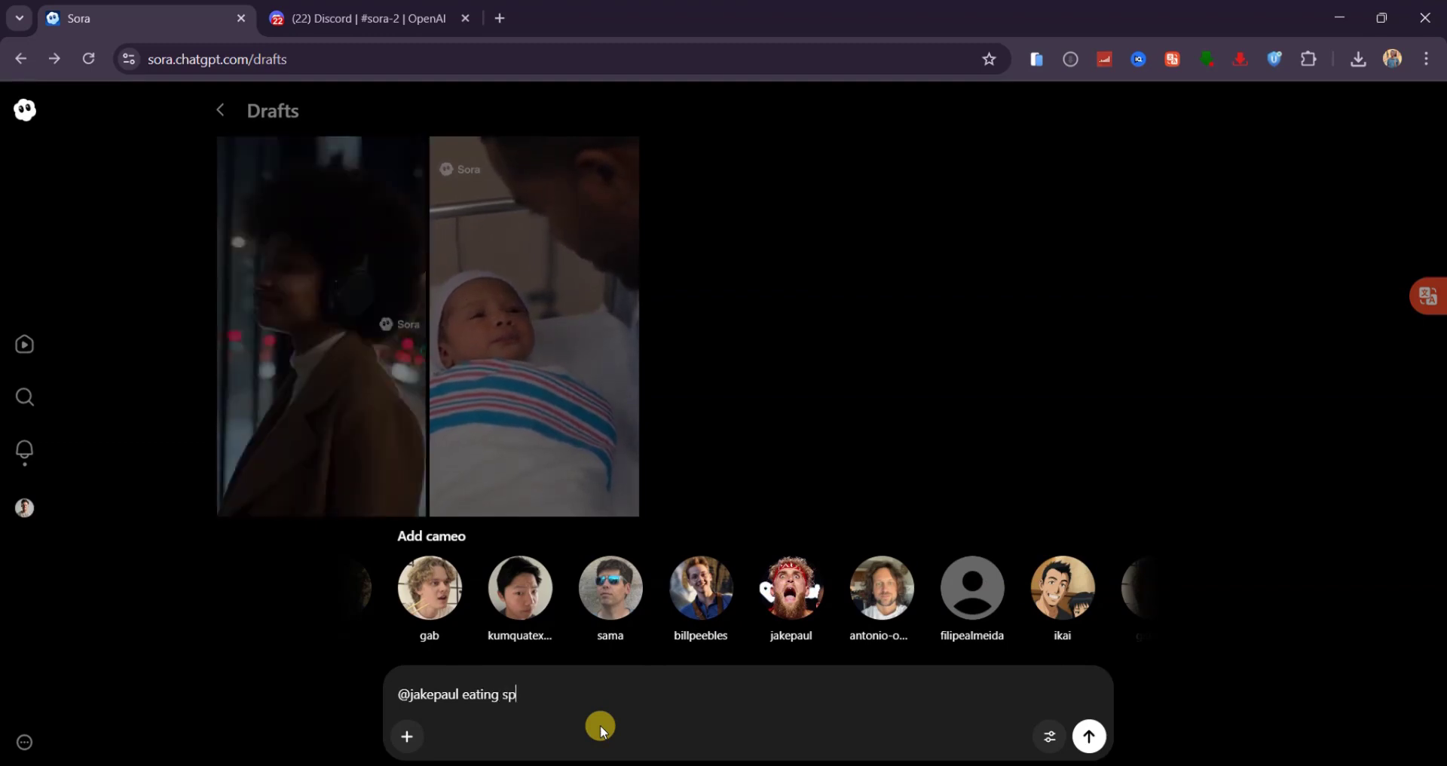
{"action": "type", "text": "hagett"}
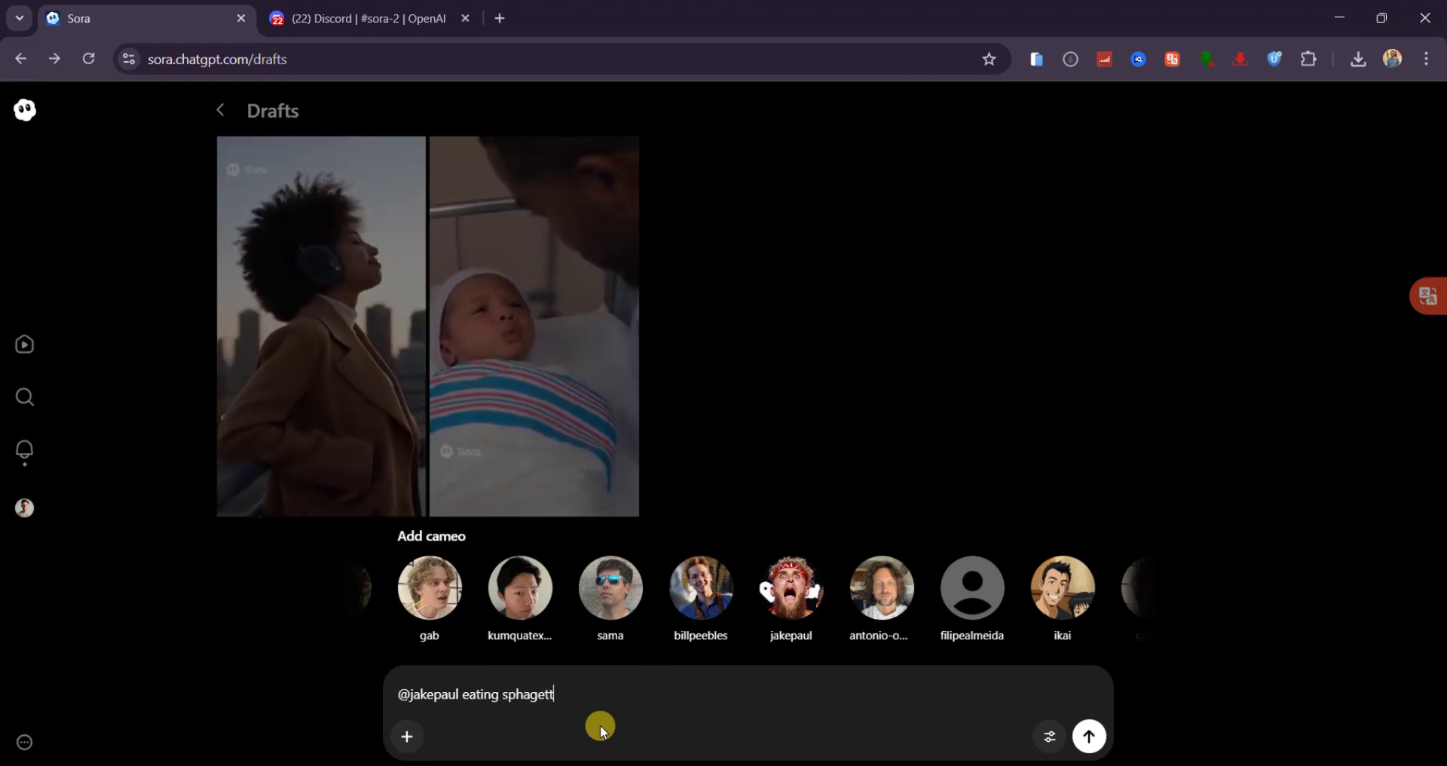
{"action": "type", "text": "i"}
{"action": "key", "text": "Return"}
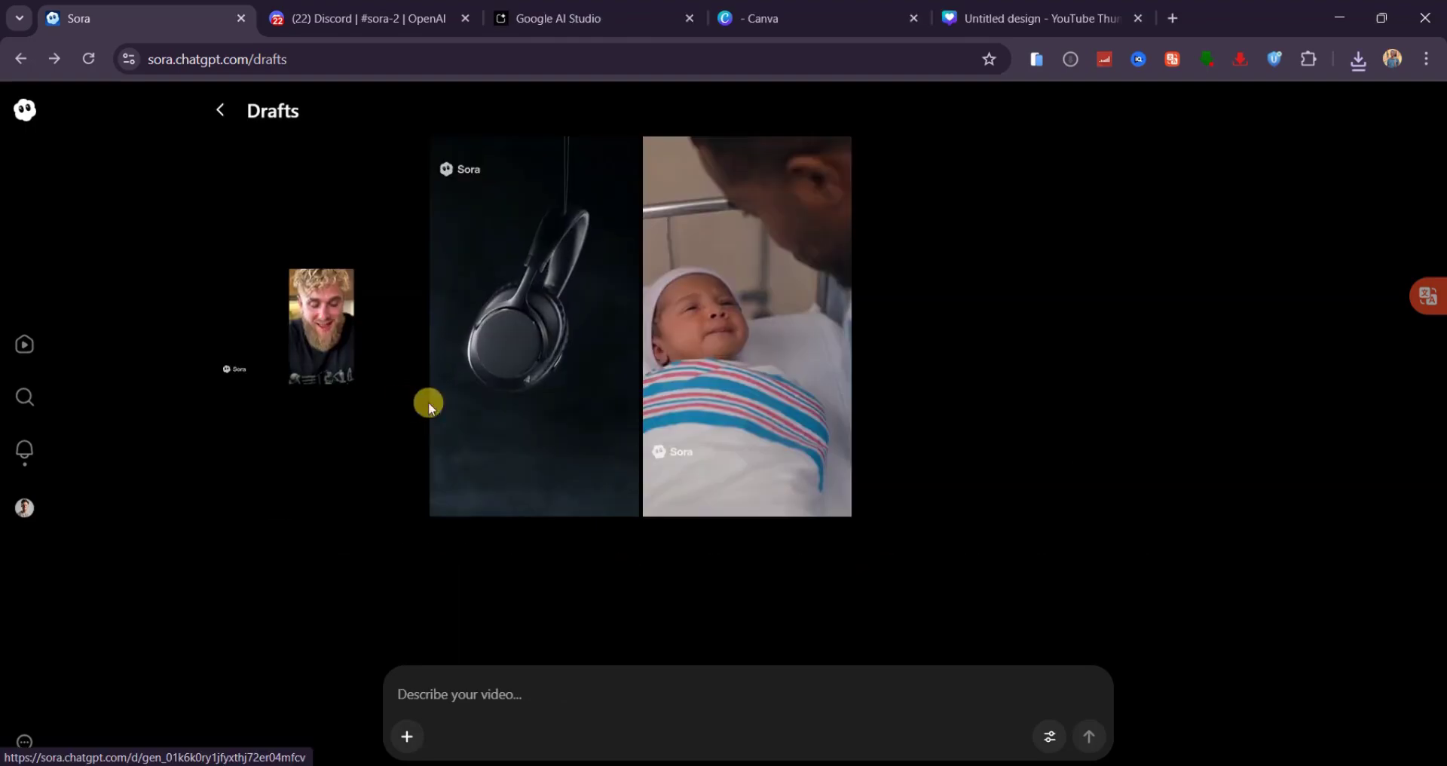
{"action": "left_click", "coordinate": [430, 407]}
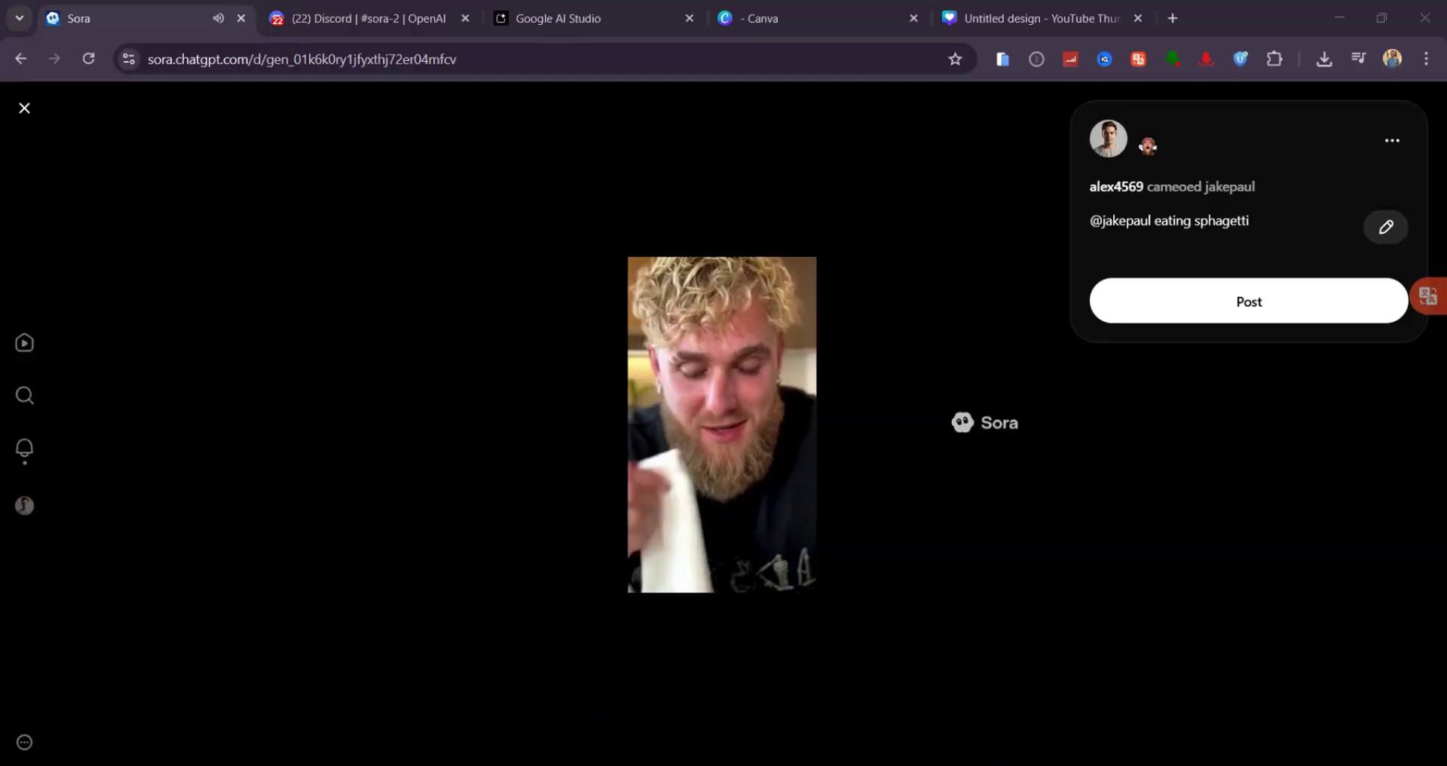
{"action": "left_click", "coordinate": [24, 108]}
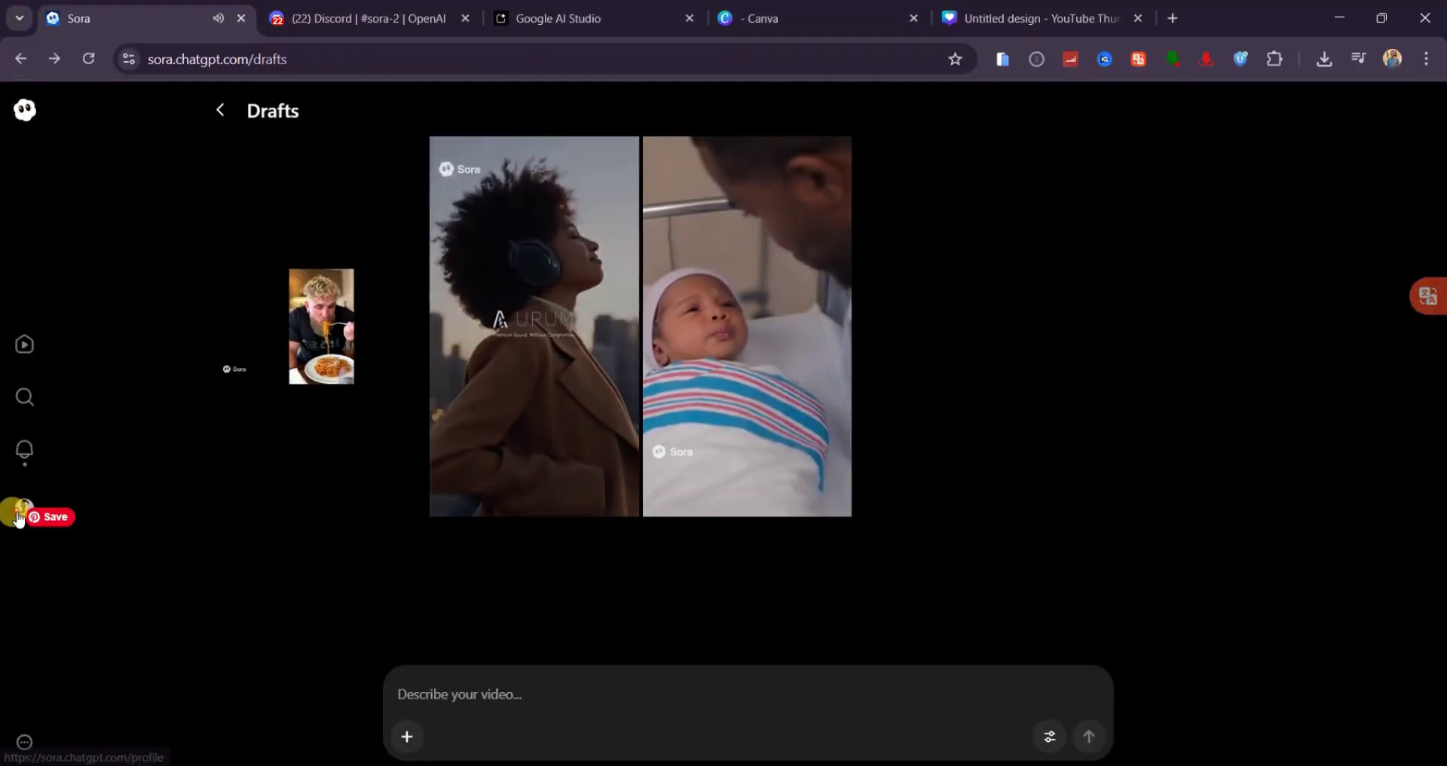
- Open the profile page and scroll through the Drafts tile and posted videos
{"action": "left_click", "coordinate": [220, 110]}
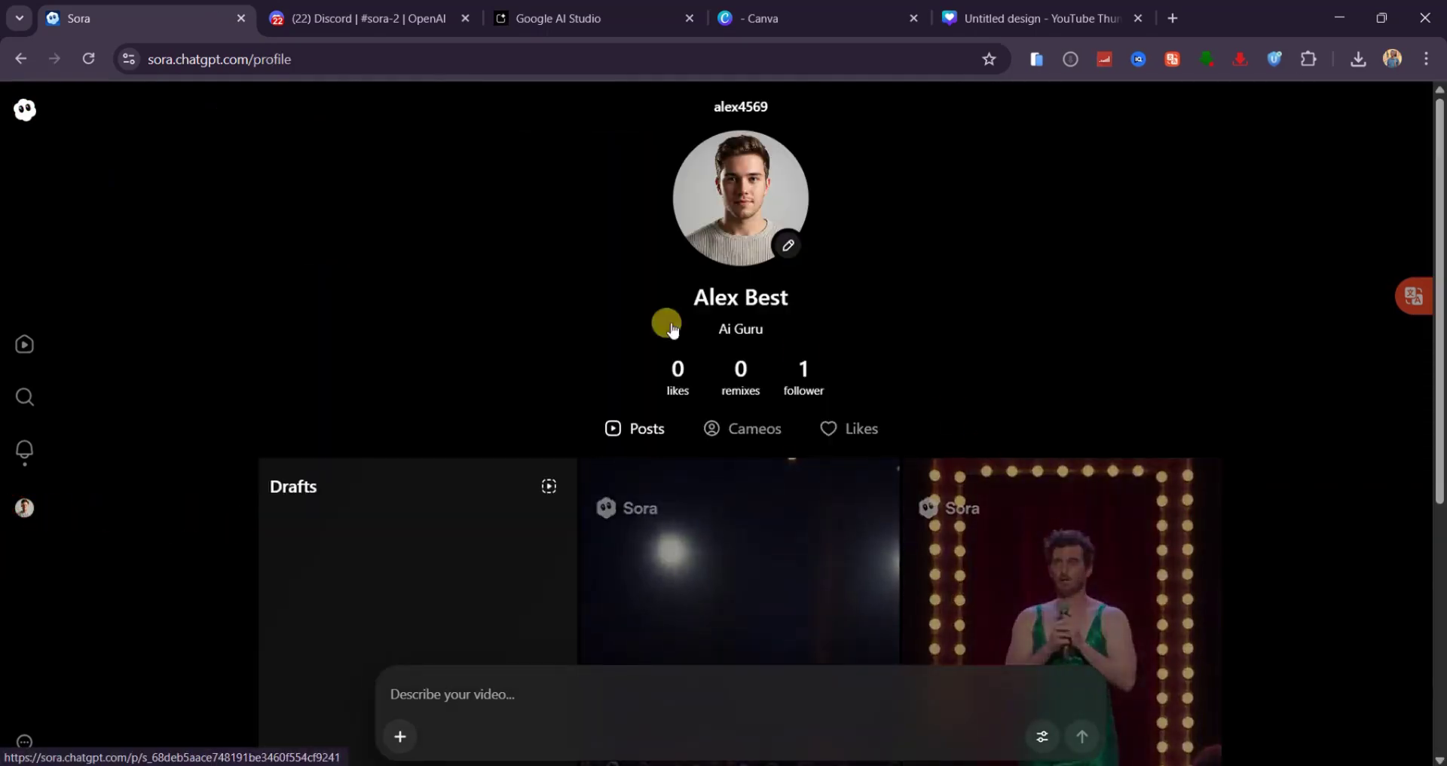
{"action": "scroll", "coordinate": [354, 562], "scroll_direction": "down", "scroll_amount": 4}
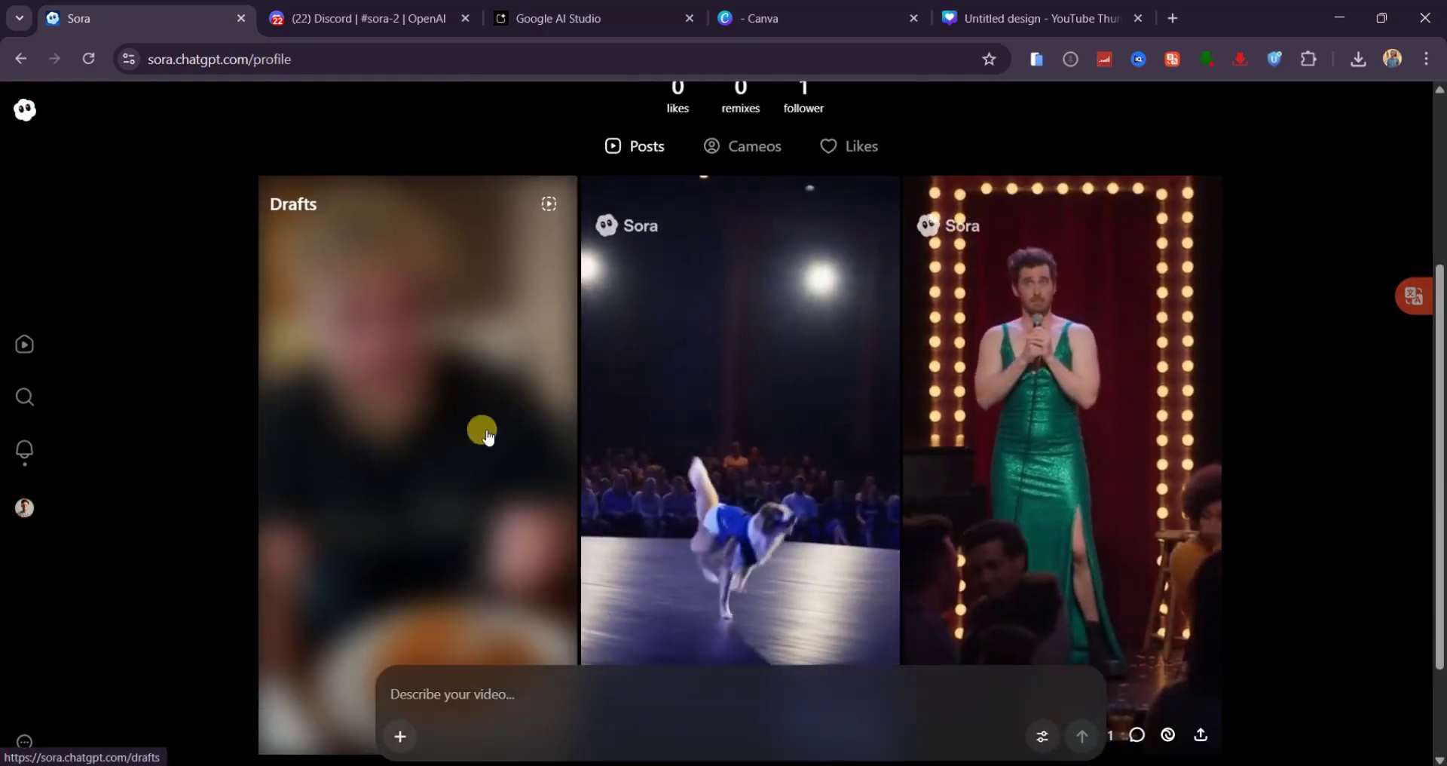
{"action": "scroll", "coordinate": [480, 409], "scroll_direction": "up", "scroll_amount": 4}
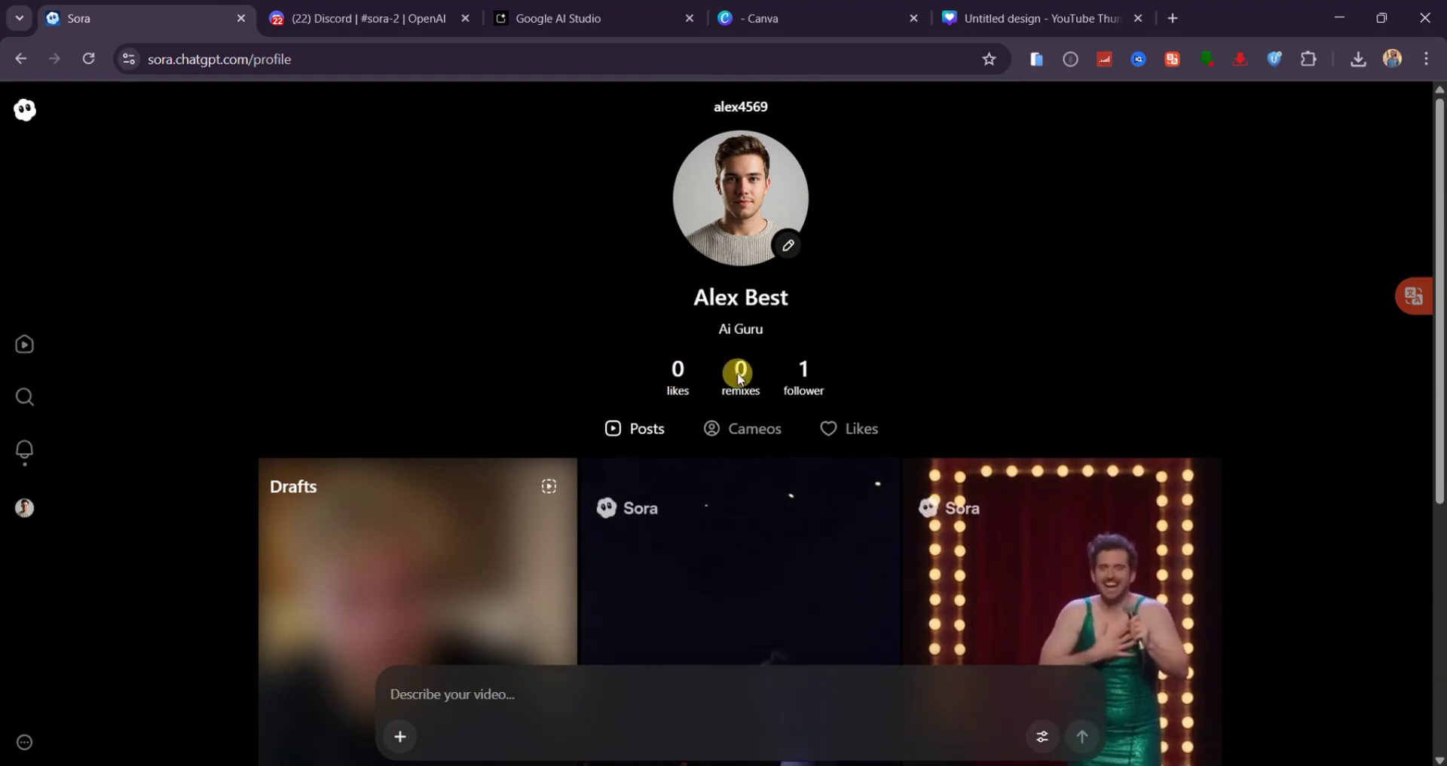
{"action": "scroll", "coordinate": [1295, 415], "scroll_direction": "down", "scroll_amount": 3}
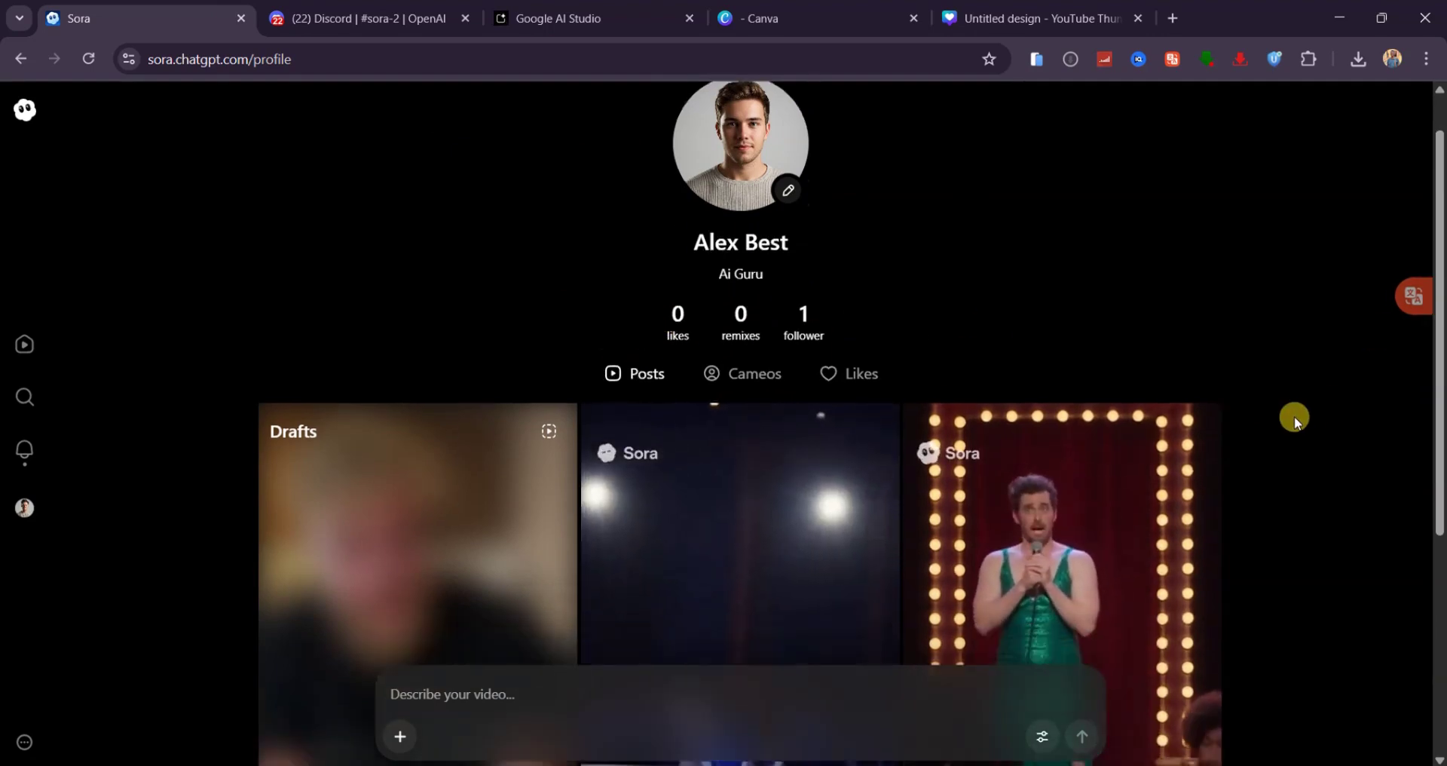